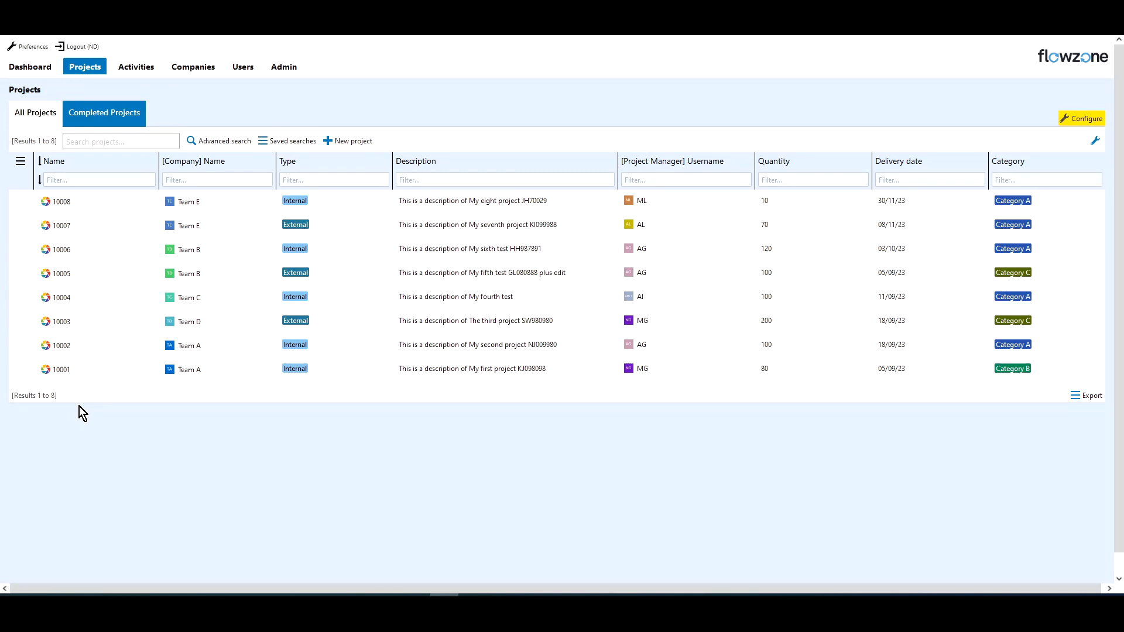
left_click(362, 142)
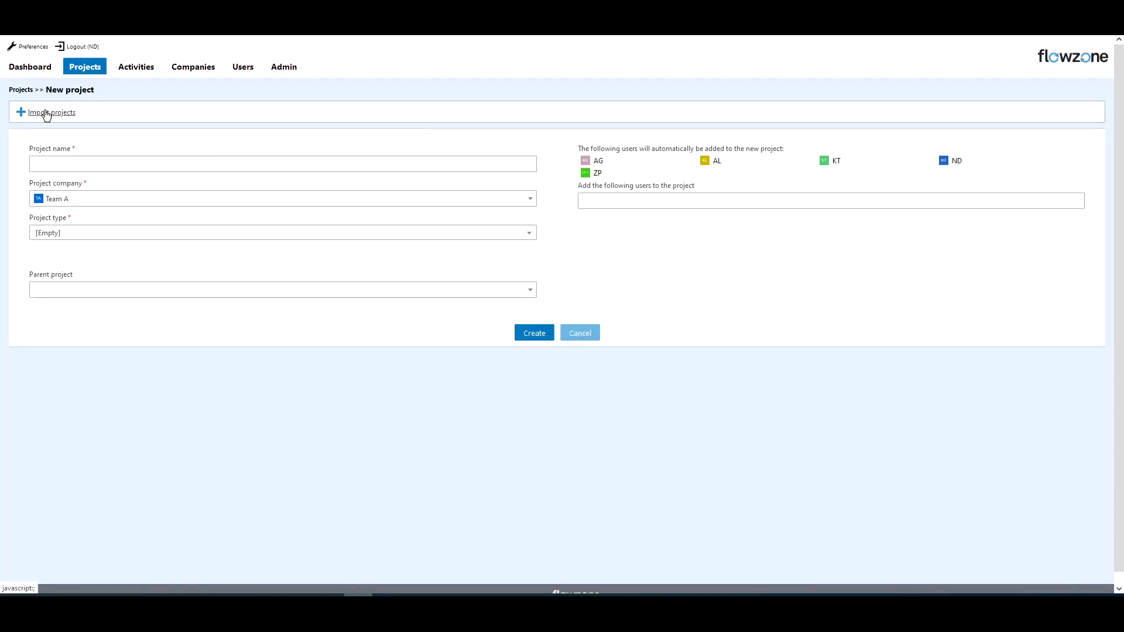
left_click(49, 113)
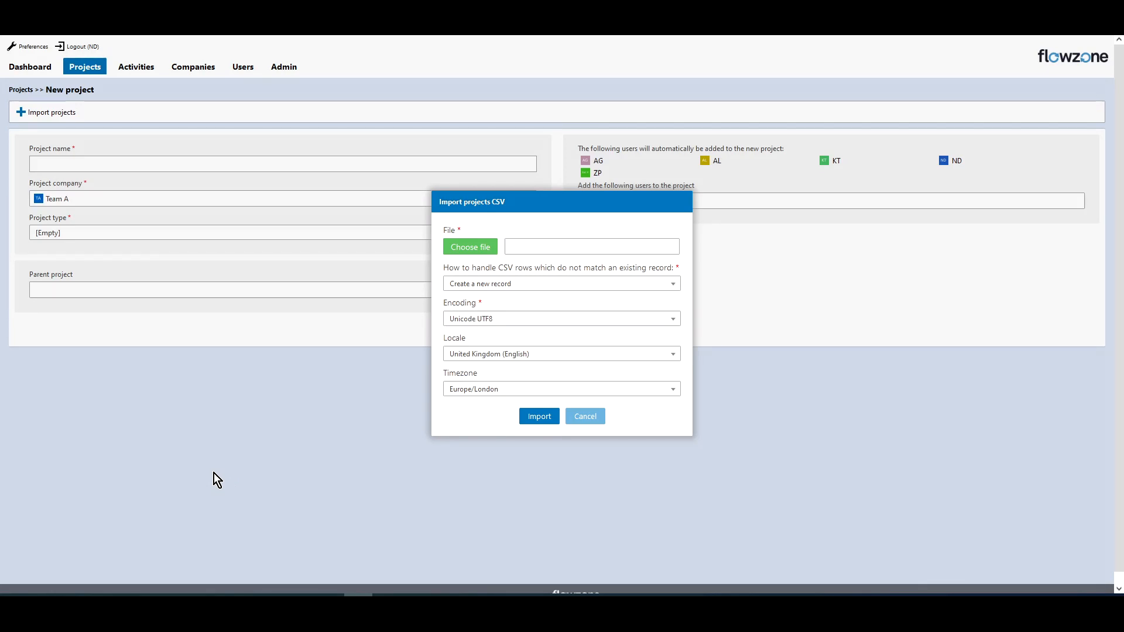
left_click(582, 418)
left_click(22, 90)
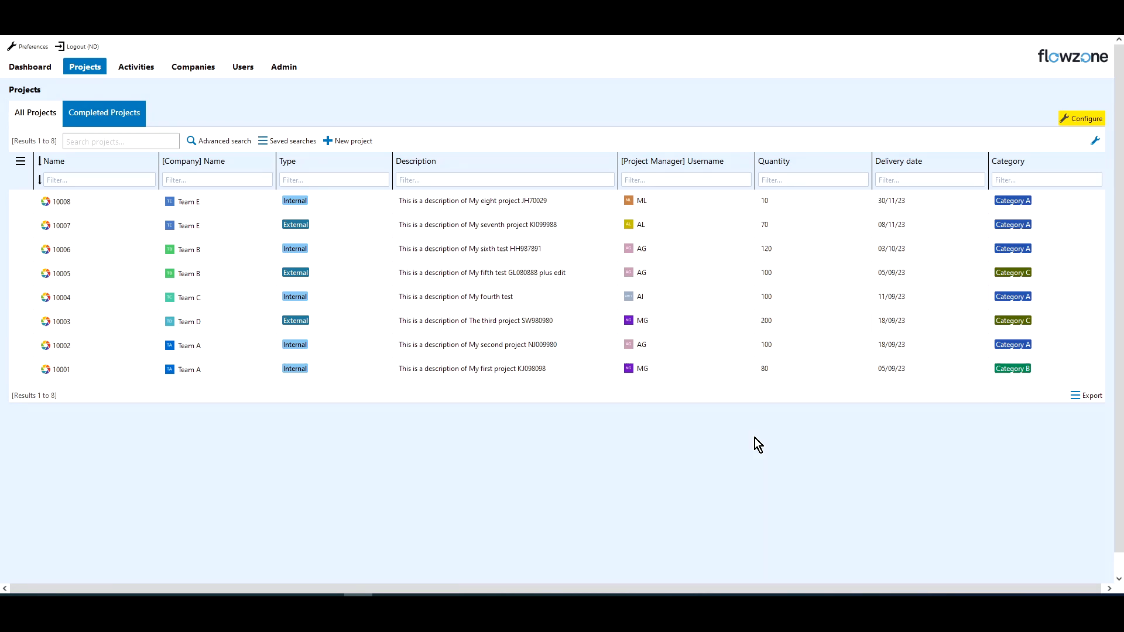
Export the projects table as a CSV (UTF-8) file.
left_click(1077, 402)
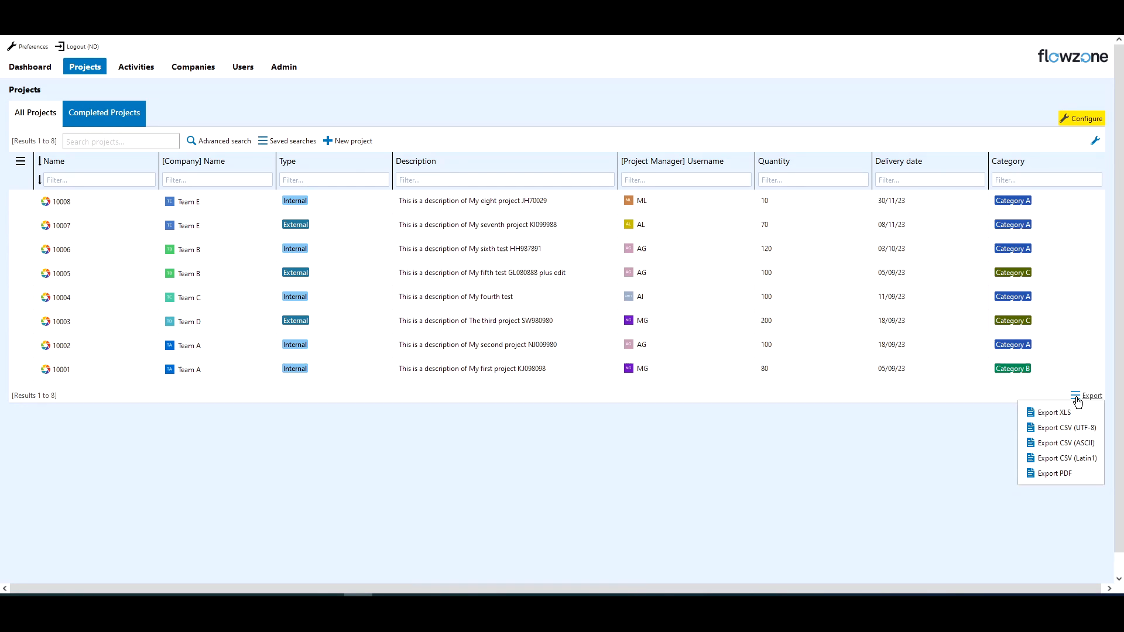
left_click(1075, 433)
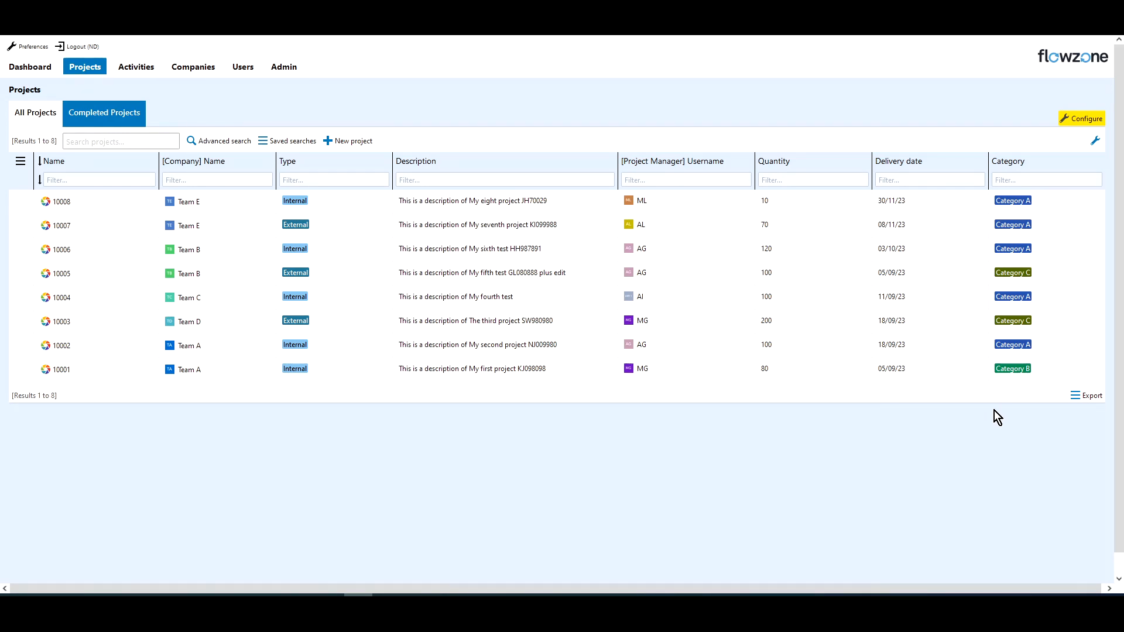
Customise the projects table view to add the Status and Checked columns, and apply the change.
left_click(1099, 145)
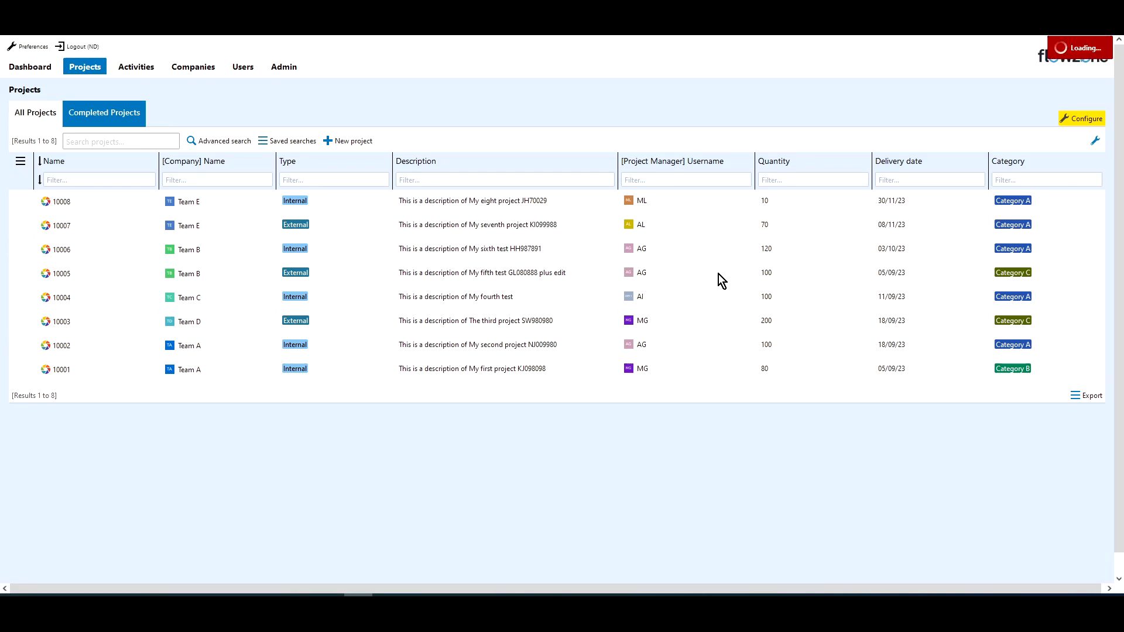
type("sta")
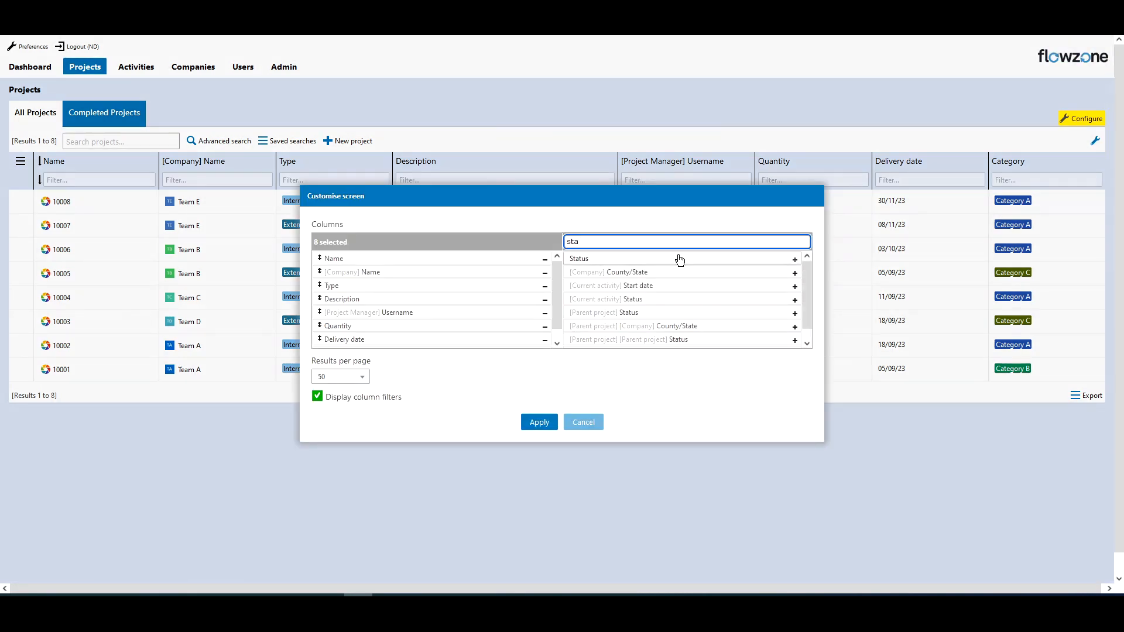
left_click(673, 258)
left_click_drag(641, 242, 393, 233)
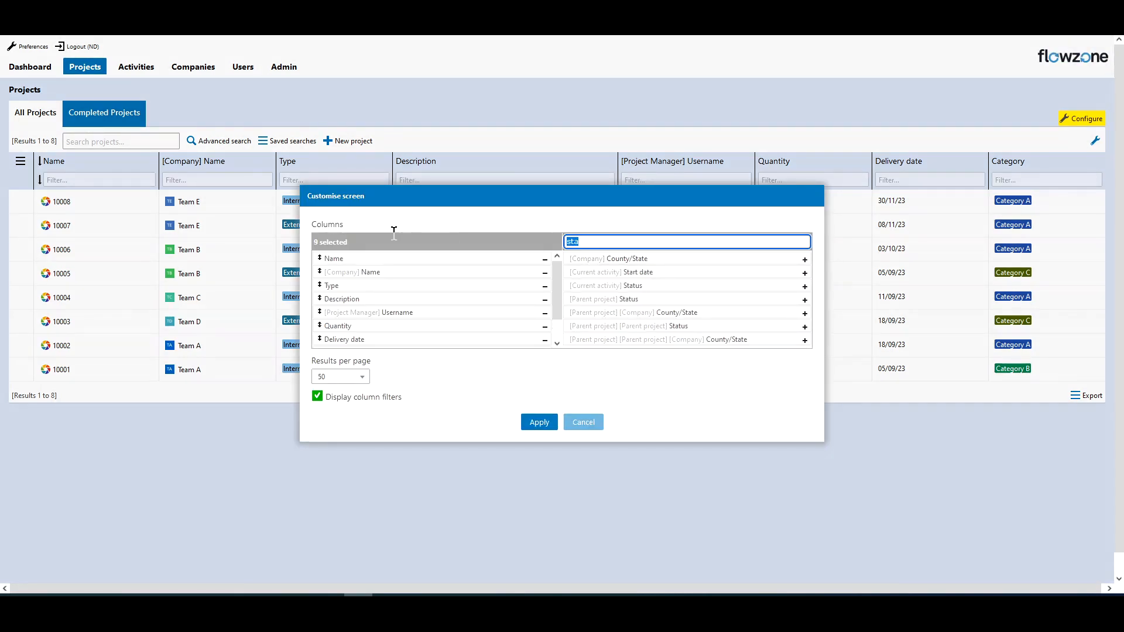
type("check")
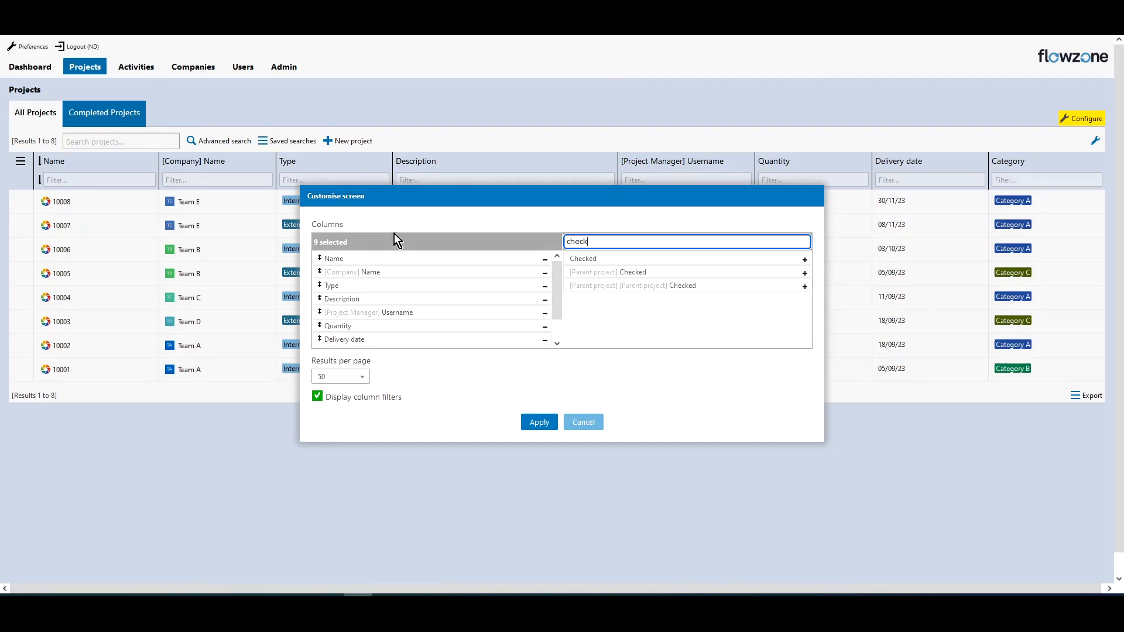
left_click(583, 258)
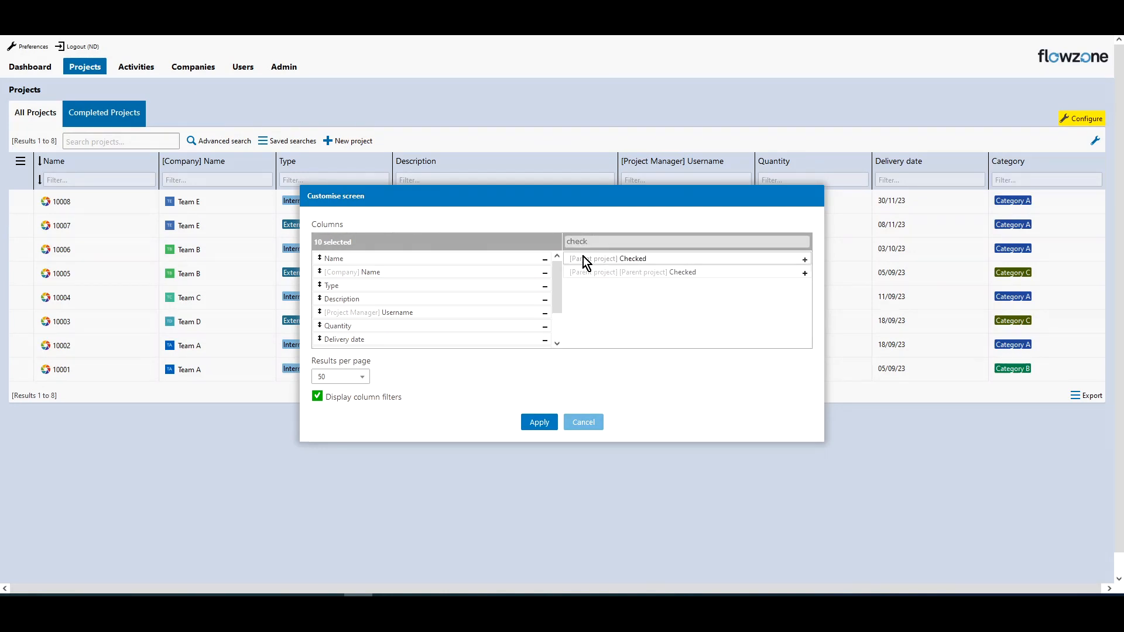
left_click(537, 422)
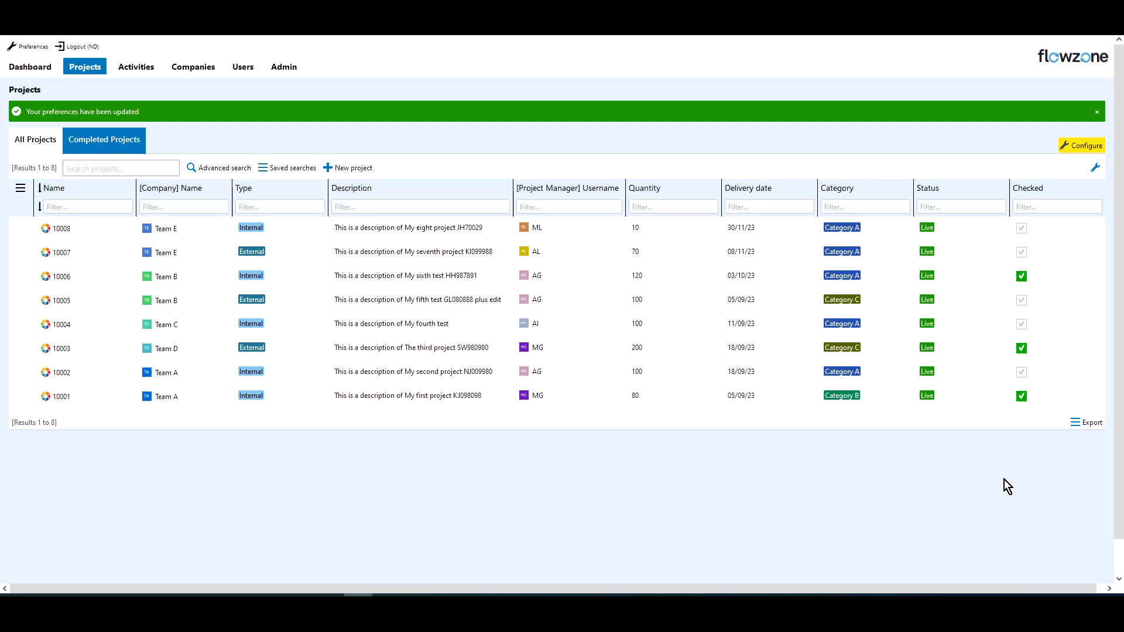
Export the projects table as CSV (UTF-8) again and open the downloaded table.csv file.
left_click(1076, 423)
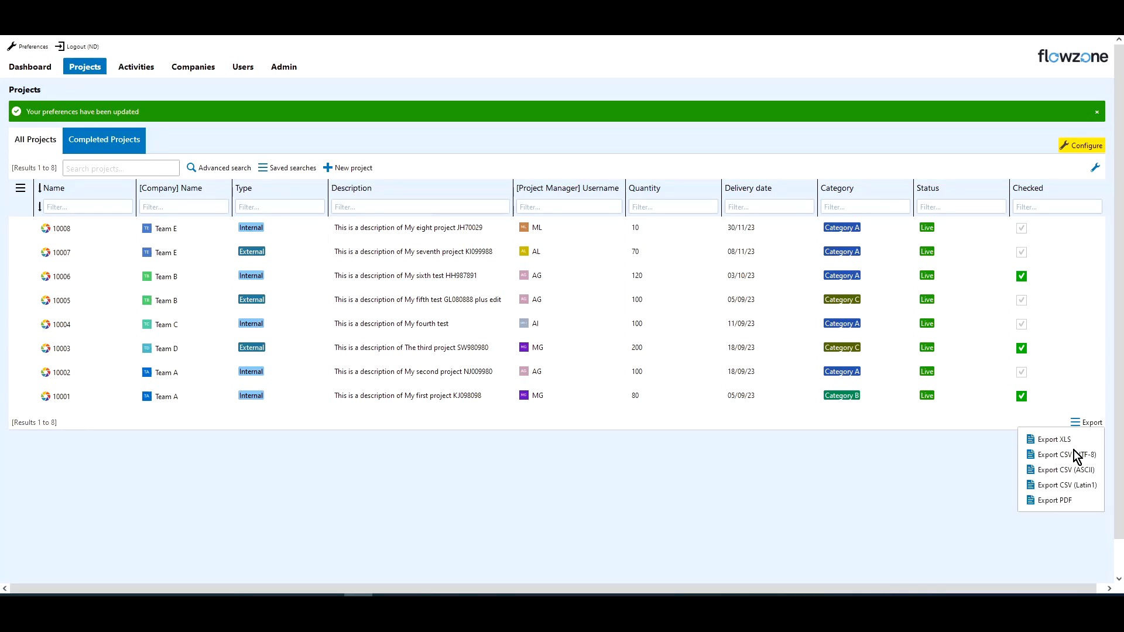
left_click(1015, 455)
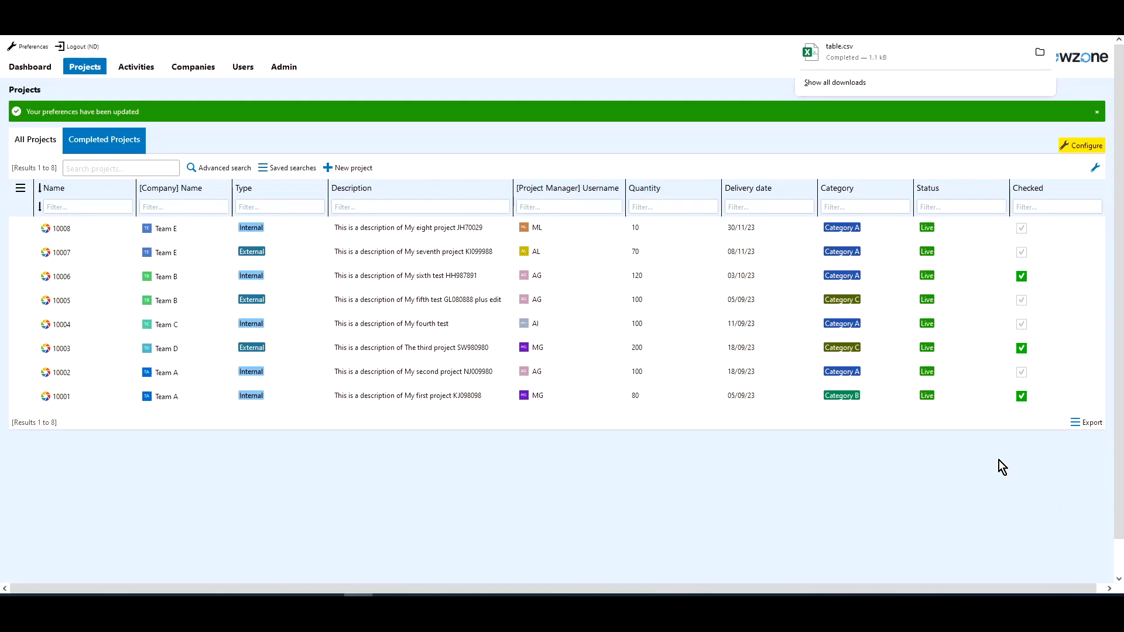
left_click(862, 47)
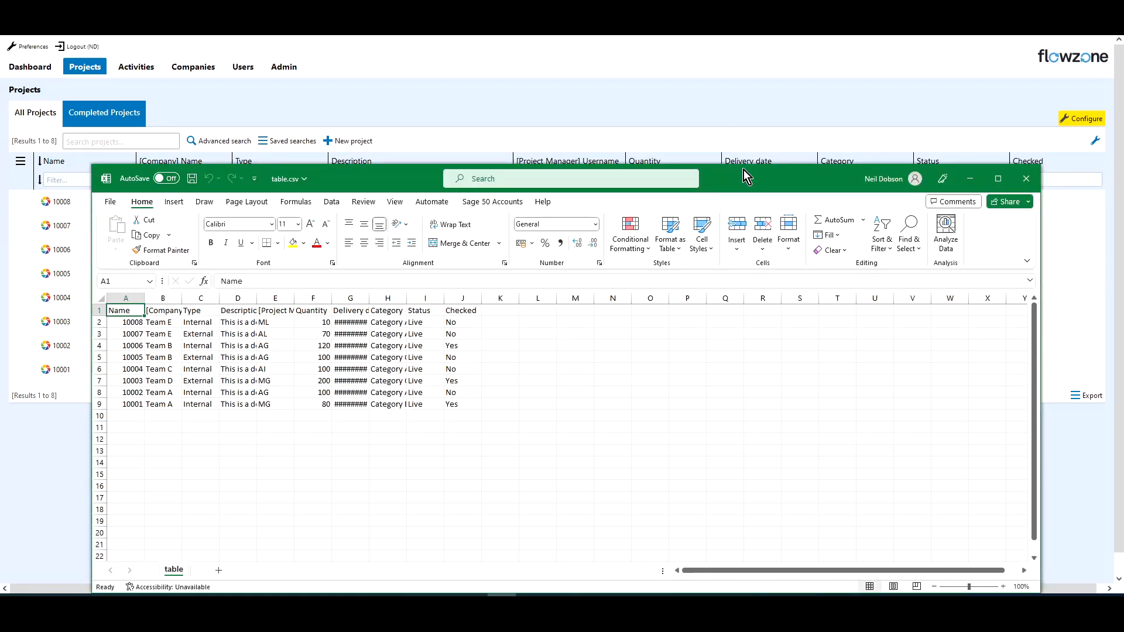
Rename the spreadsheet's [Company] Name column header to Company.
double_click(743, 171)
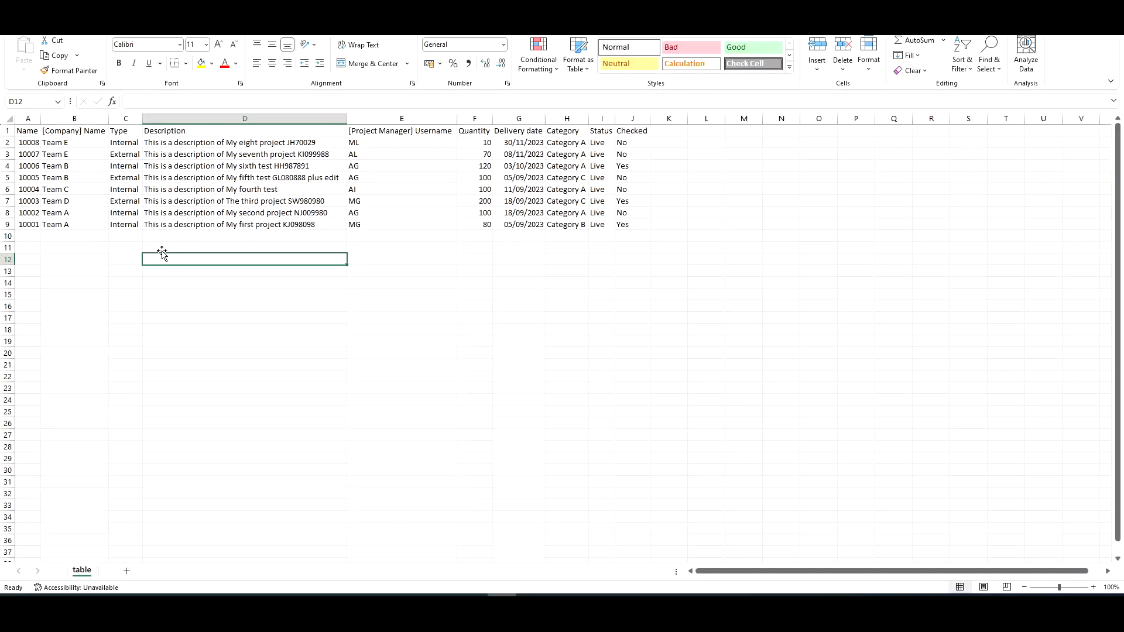
left_click_drag(20, 131, 638, 131)
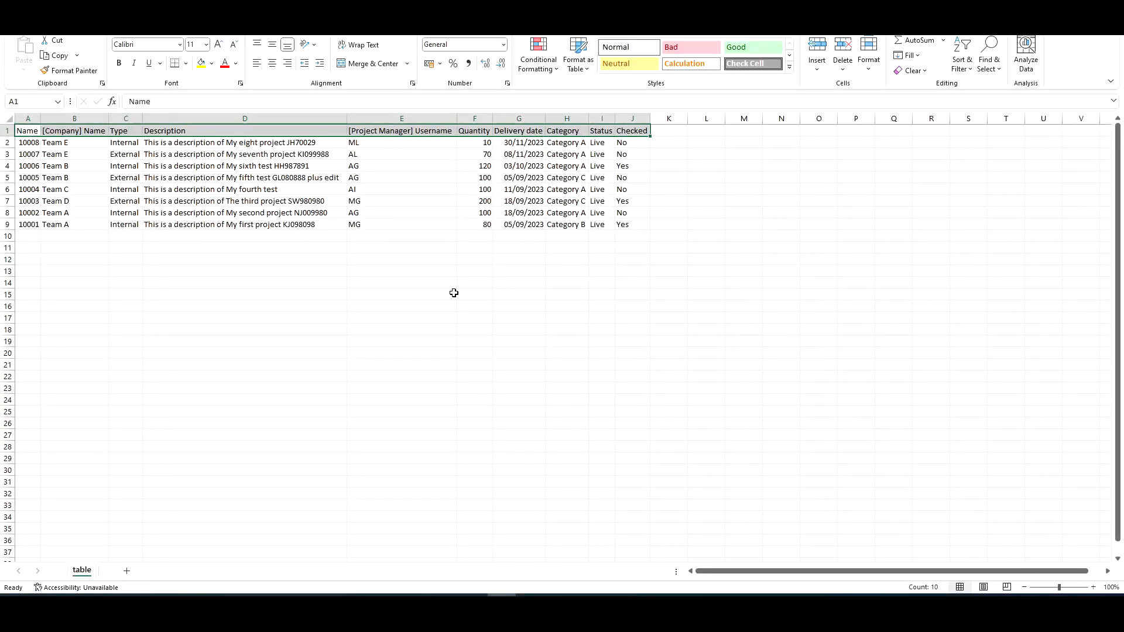
key("ctrl+Home")
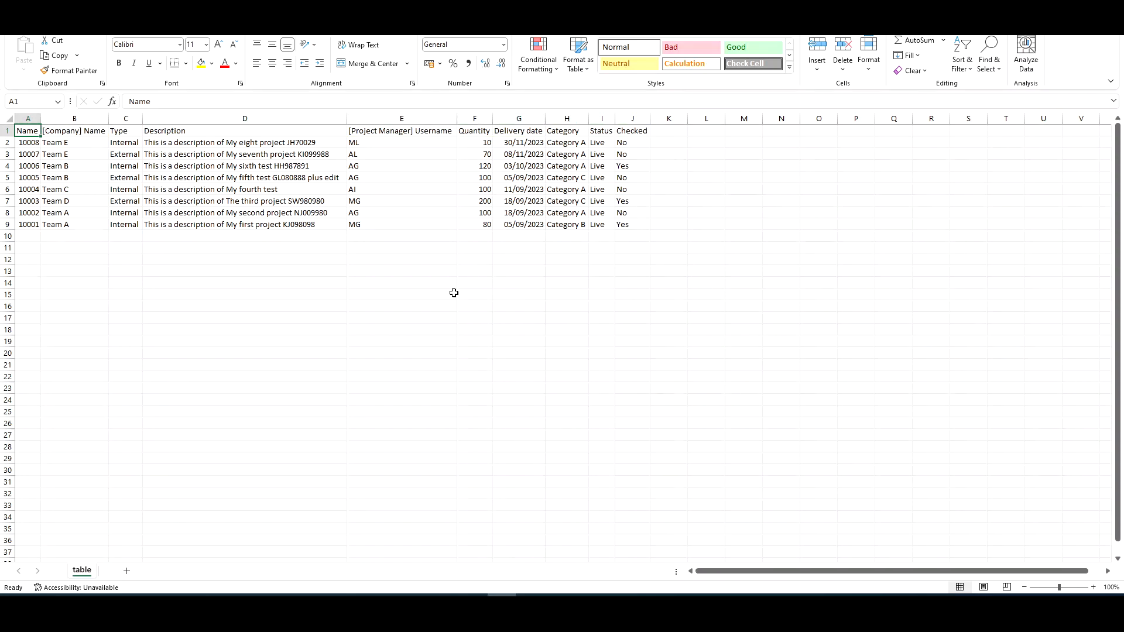
key("Right")
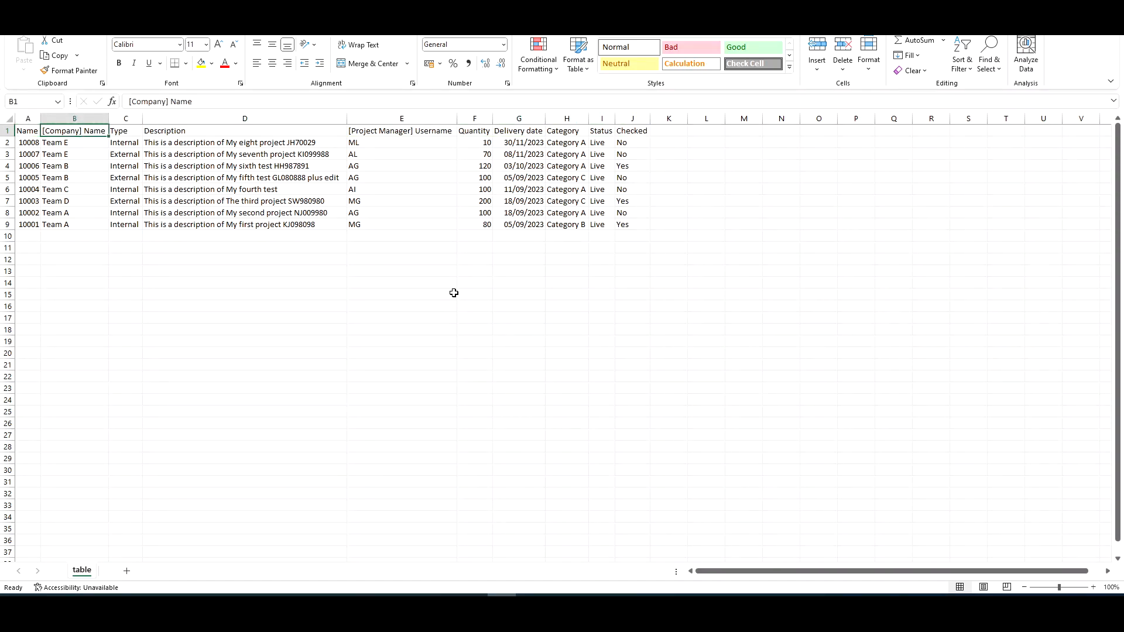
left_click(221, 100)
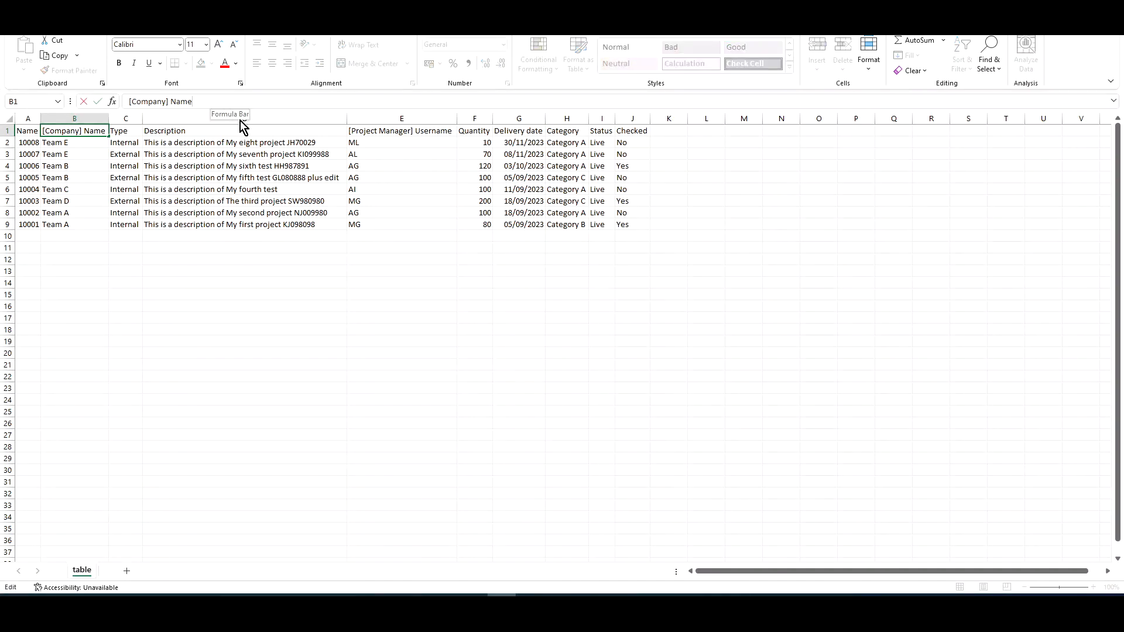
key("BackSpace")
key("BackSpace")
key("BackSpace")
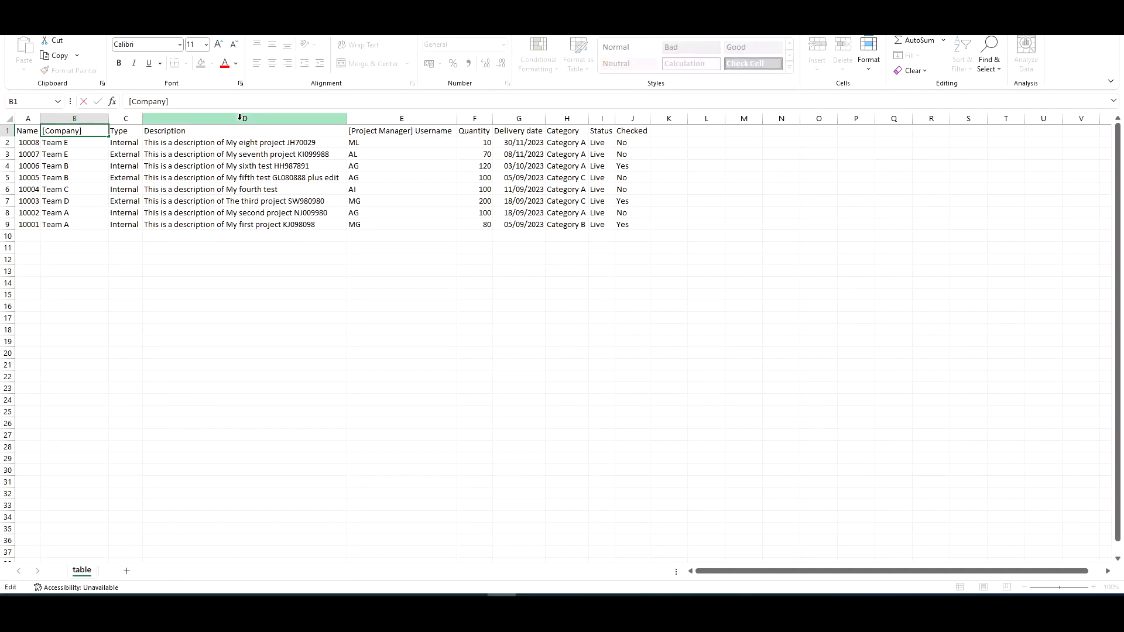
key("BackSpace")
key("Home")
key("Delete")
key("Return")
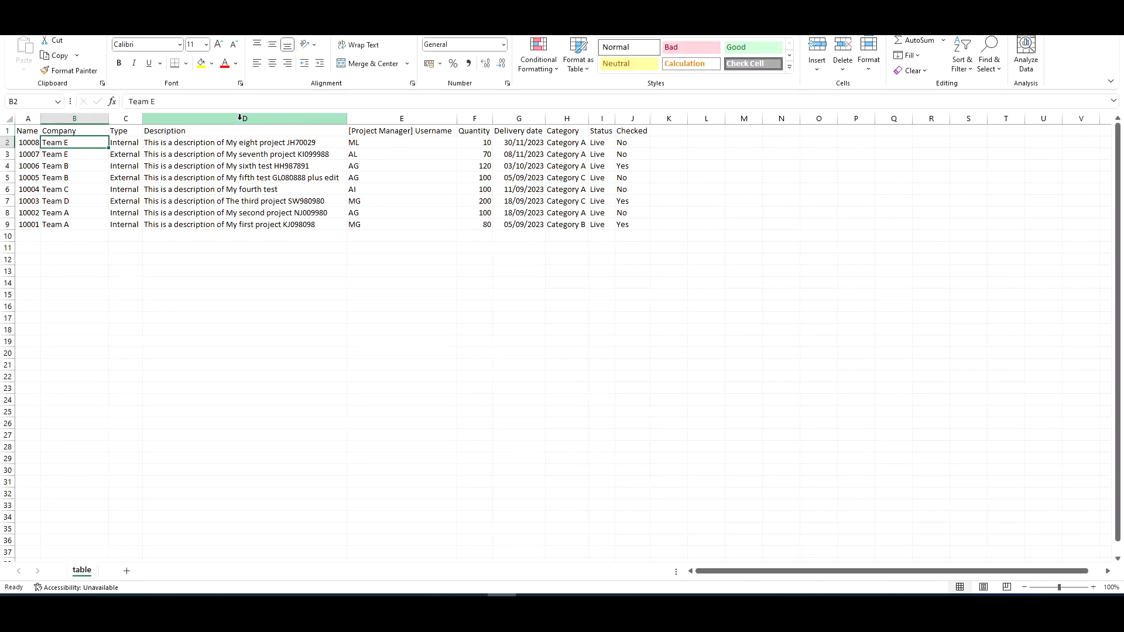
Rename the [Project Manager] Username column header to Project Manager.
key("Up")
key("Right")
key("Right")
key("Right")
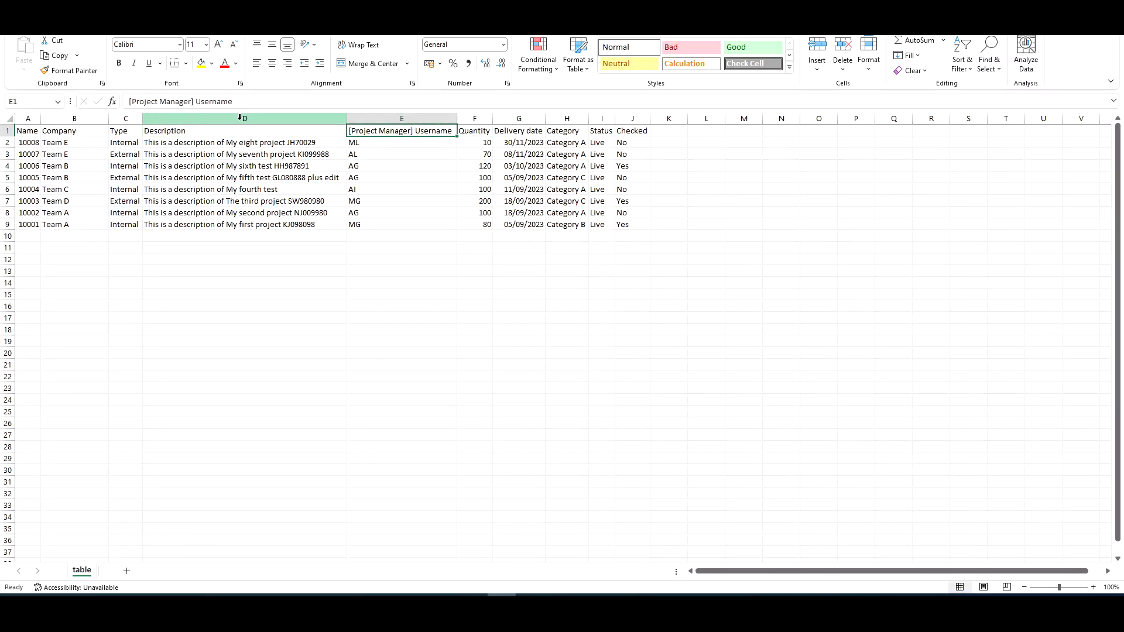
left_click(291, 101)
key("BackSpace")
key("BackSpace")
key("BackSpace")
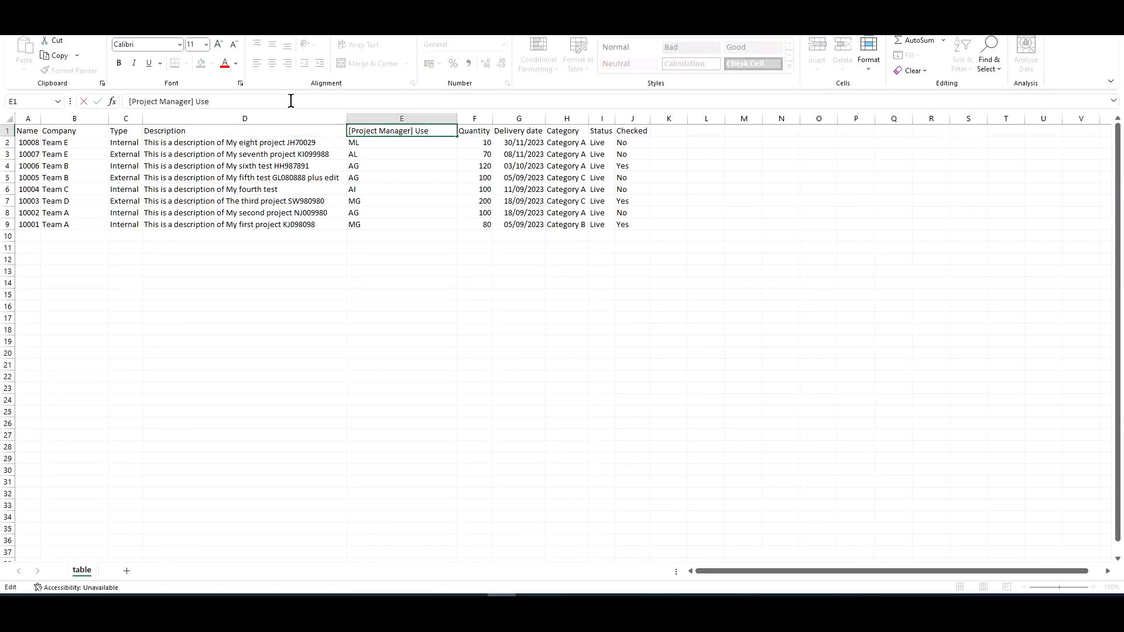
key("BackSpace")
key("BackSpace")
key("BackSpace")
key("Left")
key("BackSpace")
key("Return")
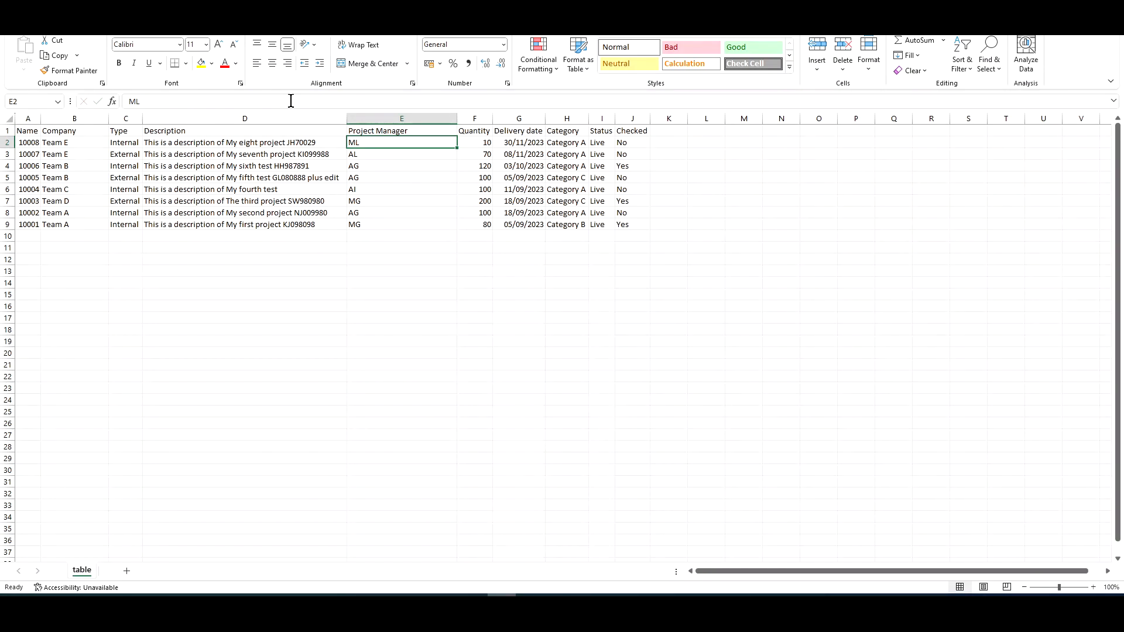
Delete the data rows for projects 10005 through 10001.
key("Up")
key("Left")
key("Right")
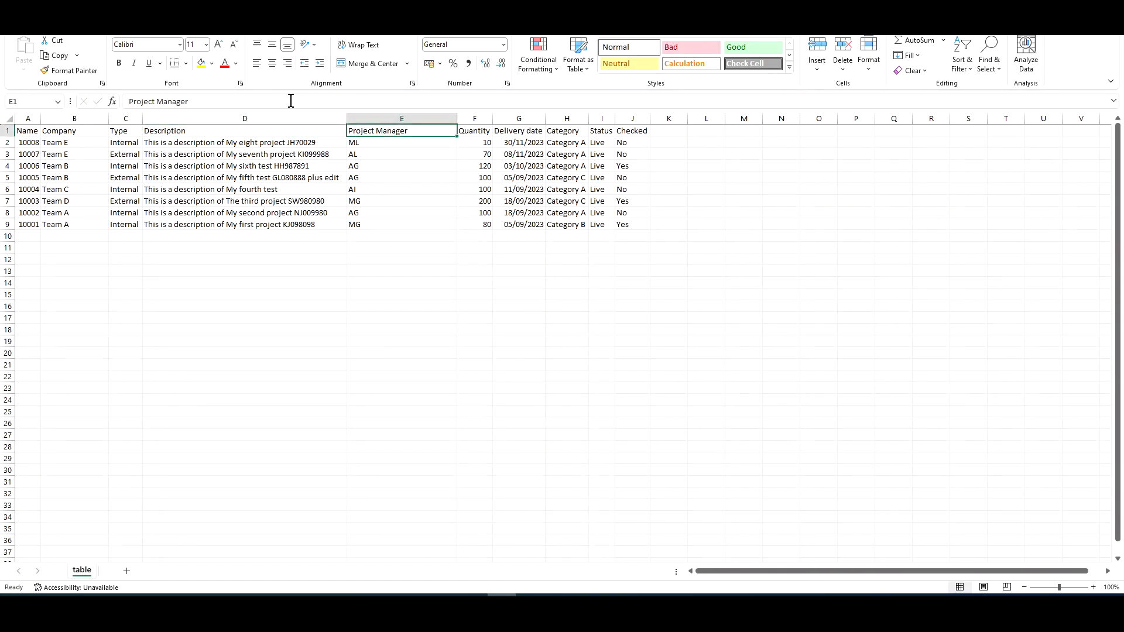
key("Left")
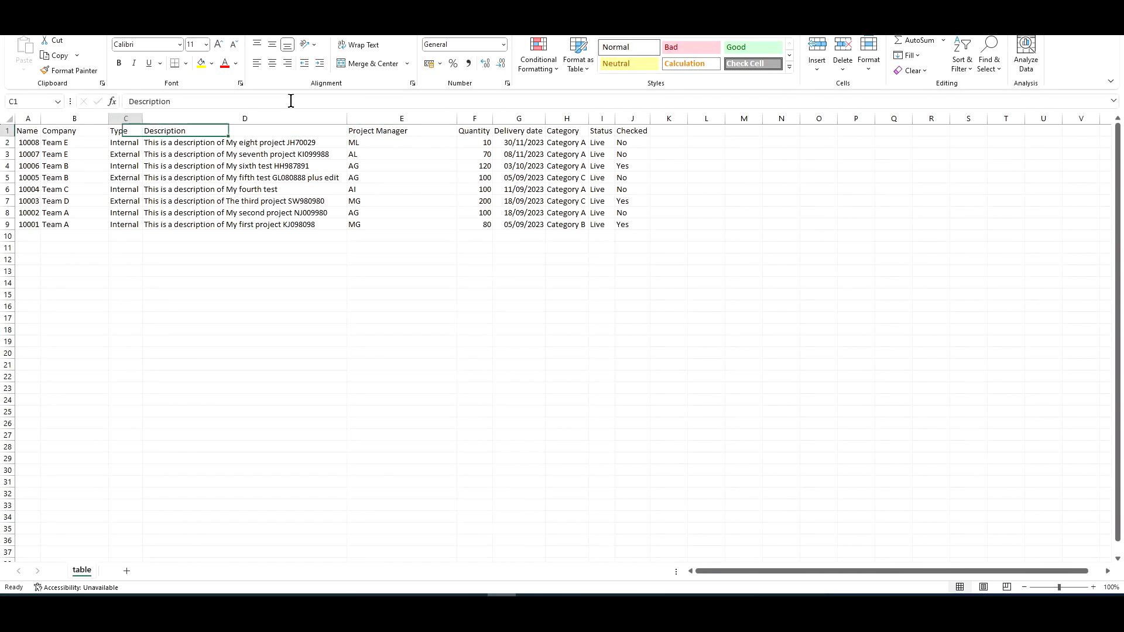
key("Left")
key("Left")
key("Down")
key("Left")
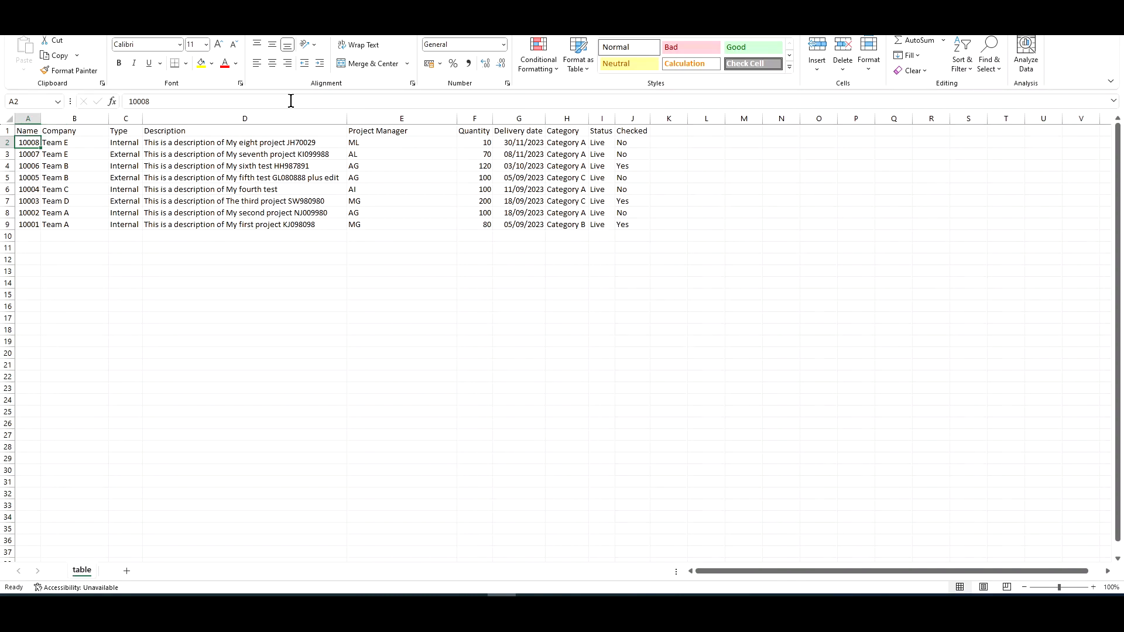
left_click(7, 177)
key("shift+Down")
key("shift+Down")
key("shift+Down")
key("shift+Down")
key("shift+Down")
right_click(72, 205)
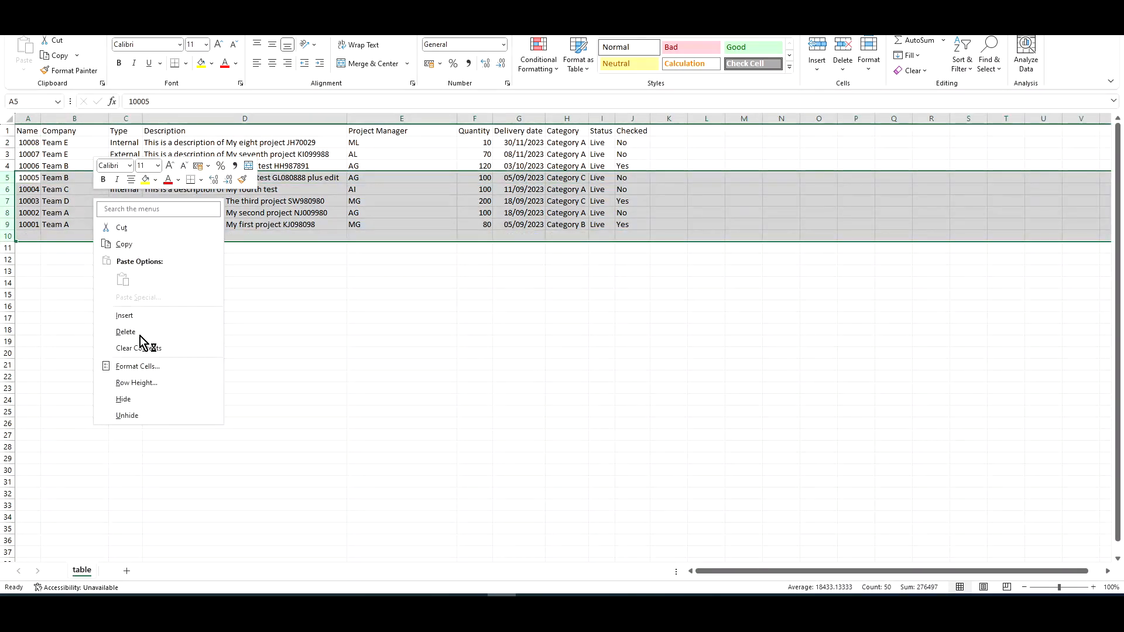
left_click(146, 345)
left_click(94, 181)
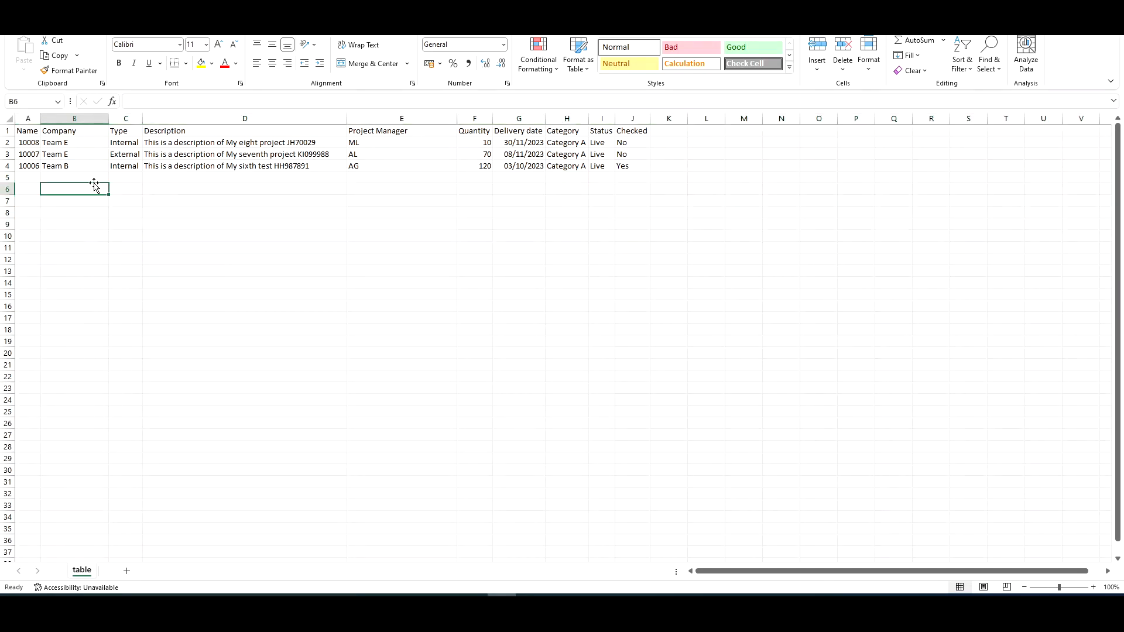
Change the three remaining project names to 10010, 10011 and 10012.
left_click(28, 142)
type("100")
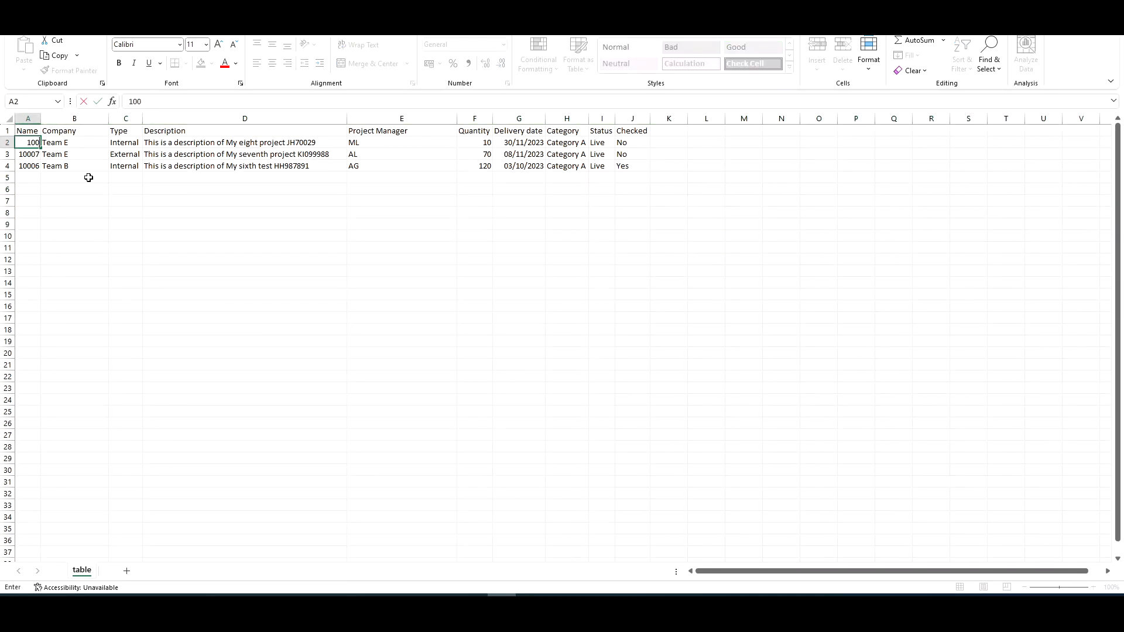
type("10")
key("Return")
type("10011")
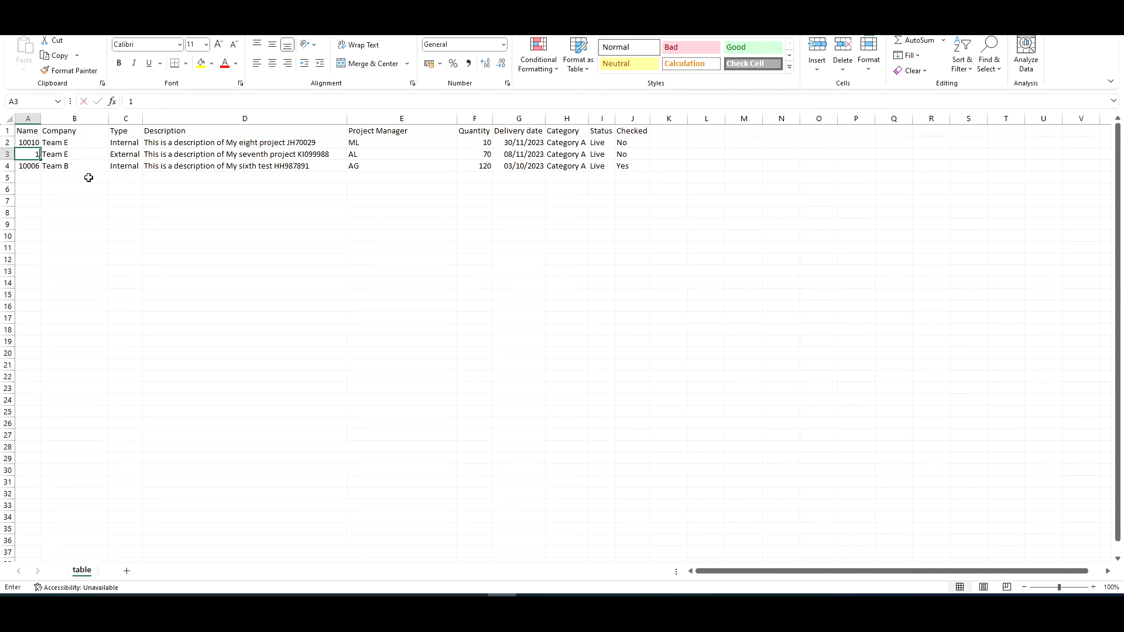
key("Return")
type("10012")
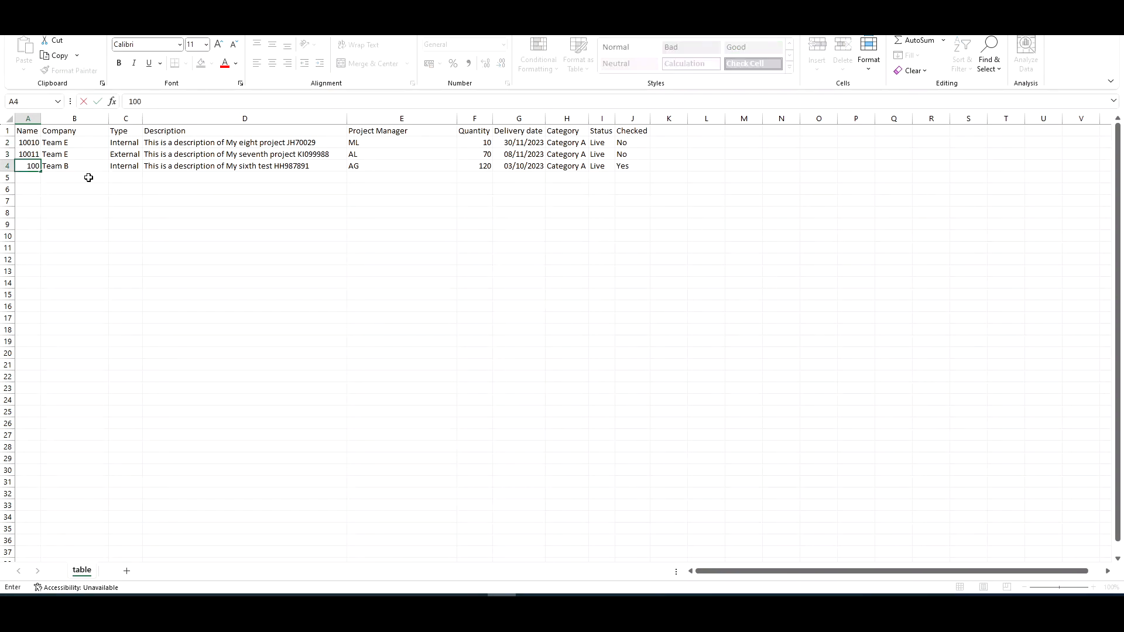
key("Return")
Set the Company of all three projects to Team B by copying and pasting.
key("Up")
key("Up")
key("Right")
key("shift+Down")
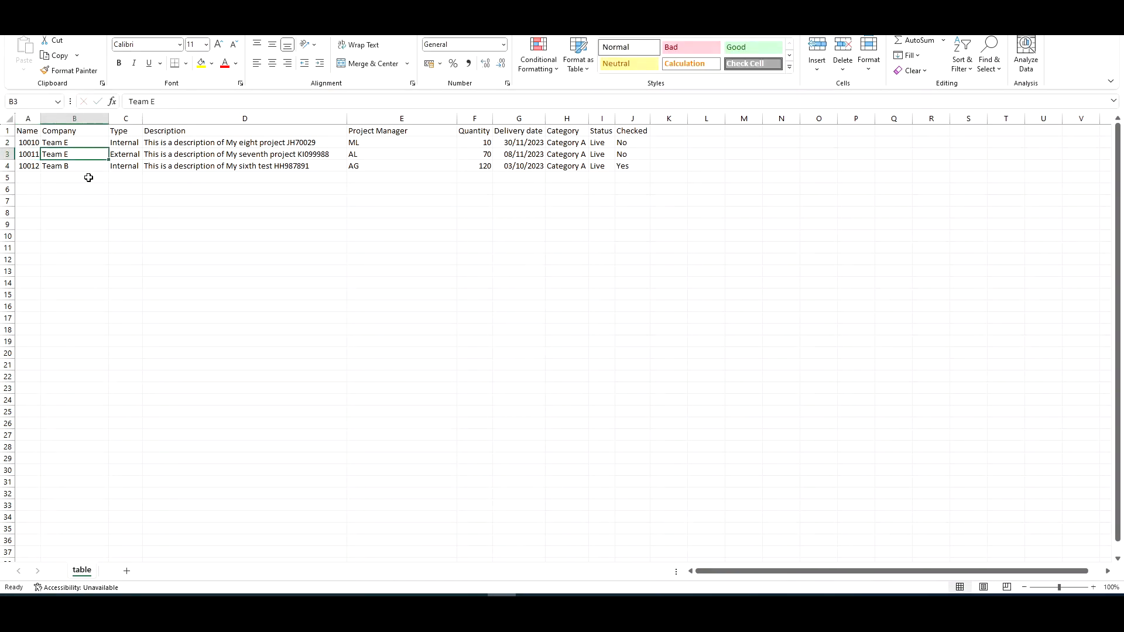
key("ctrl+c")
key("ctrl+v")
key("Up")
key("ctrl+v")
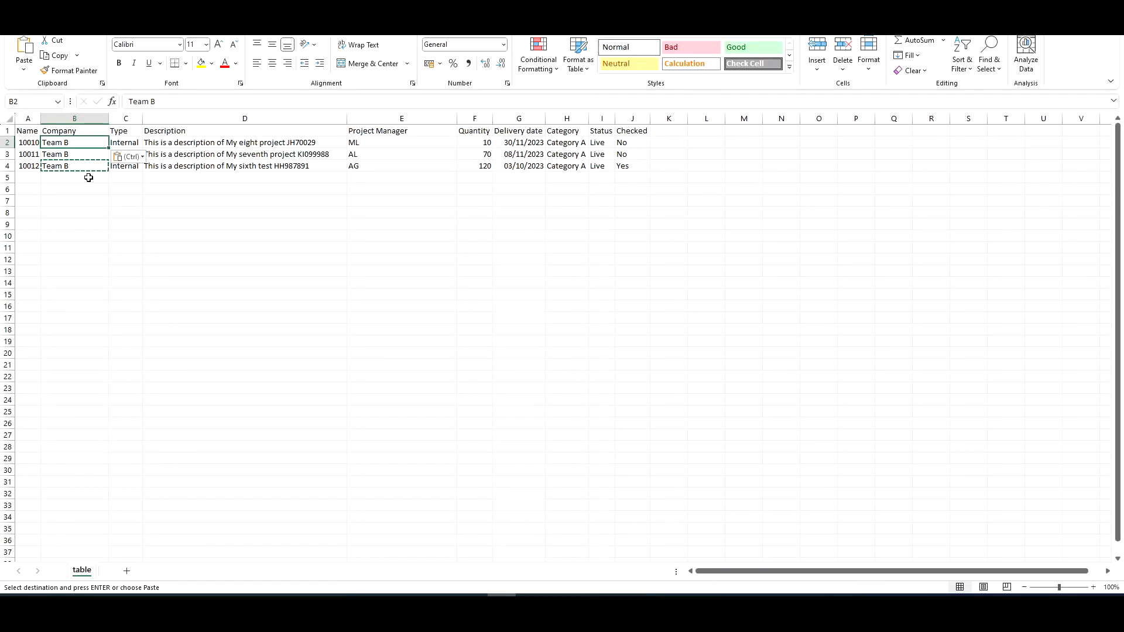
key("Right")
key("Escape")
key("Down")
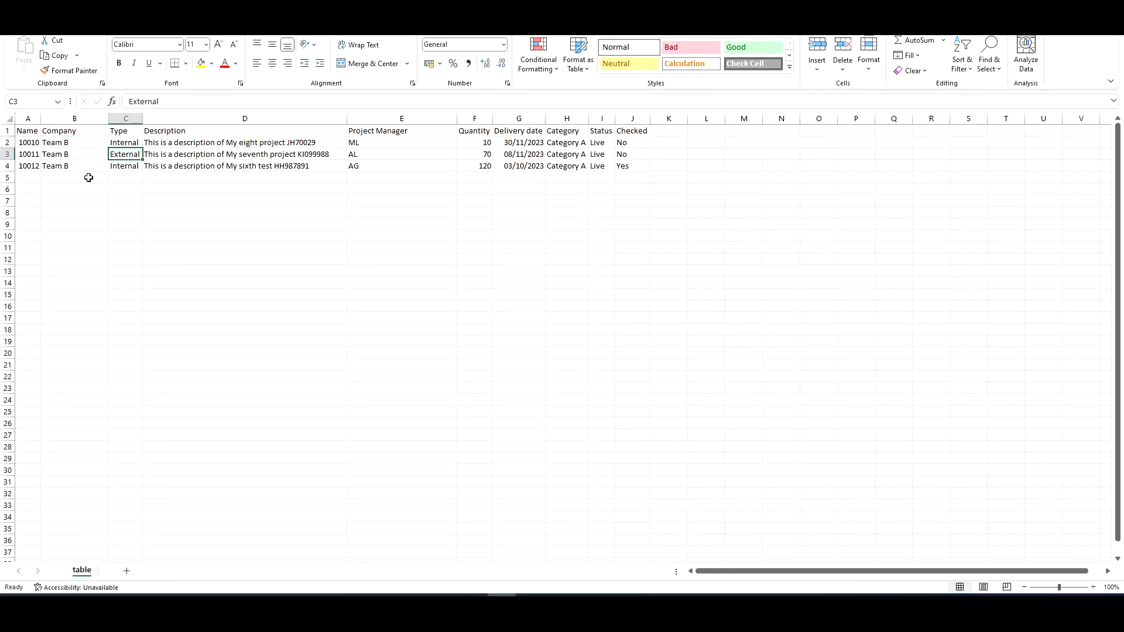
Set the Type of project 10010 to External by copying it from the row below.
key("ctrl+c")
key("Up")
key("ctrl+v")
key("Down")
key("Down")
key("Right")
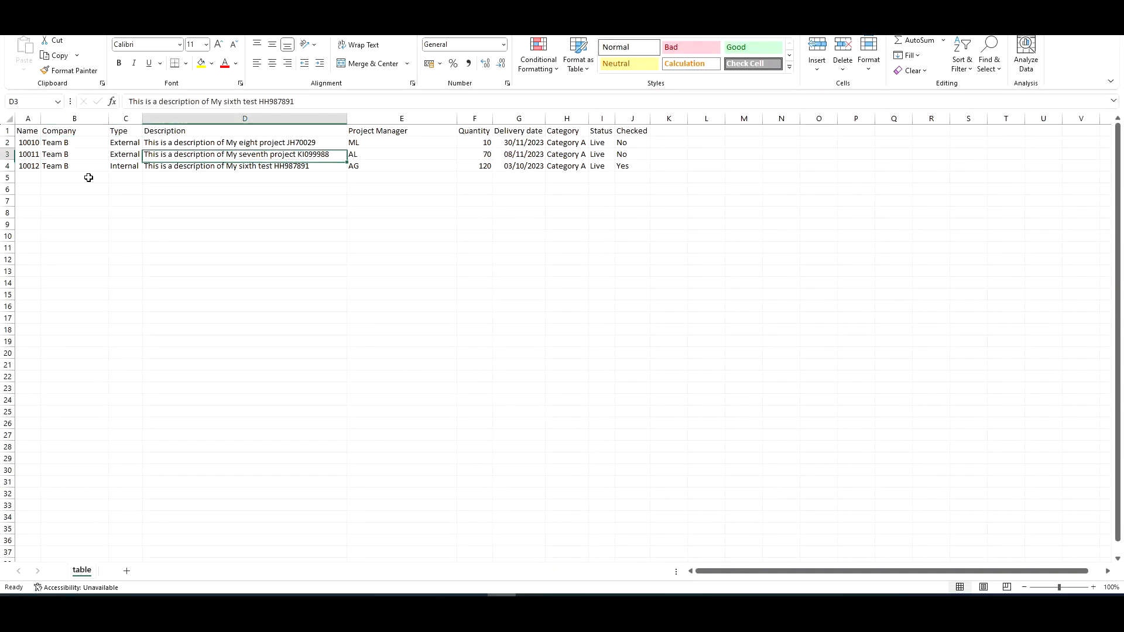
Replace the three descriptions with This is 10, This is 11 and This is 12.
key("Up")
key("Up")
type("Thi")
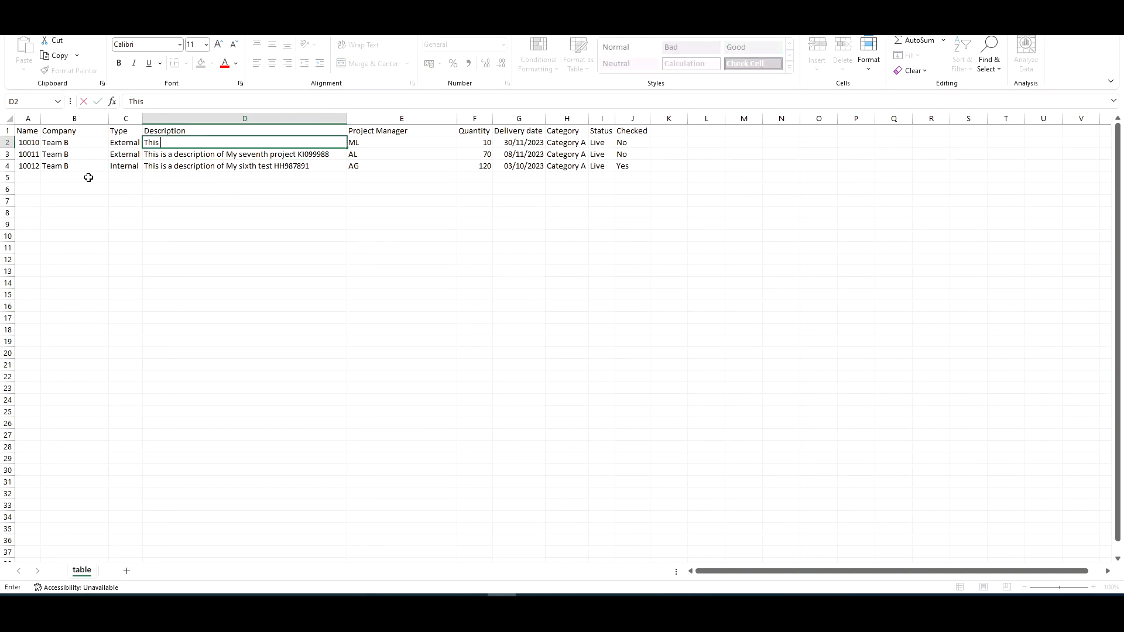
type("s is 10")
key("Return")
type("This is 10")
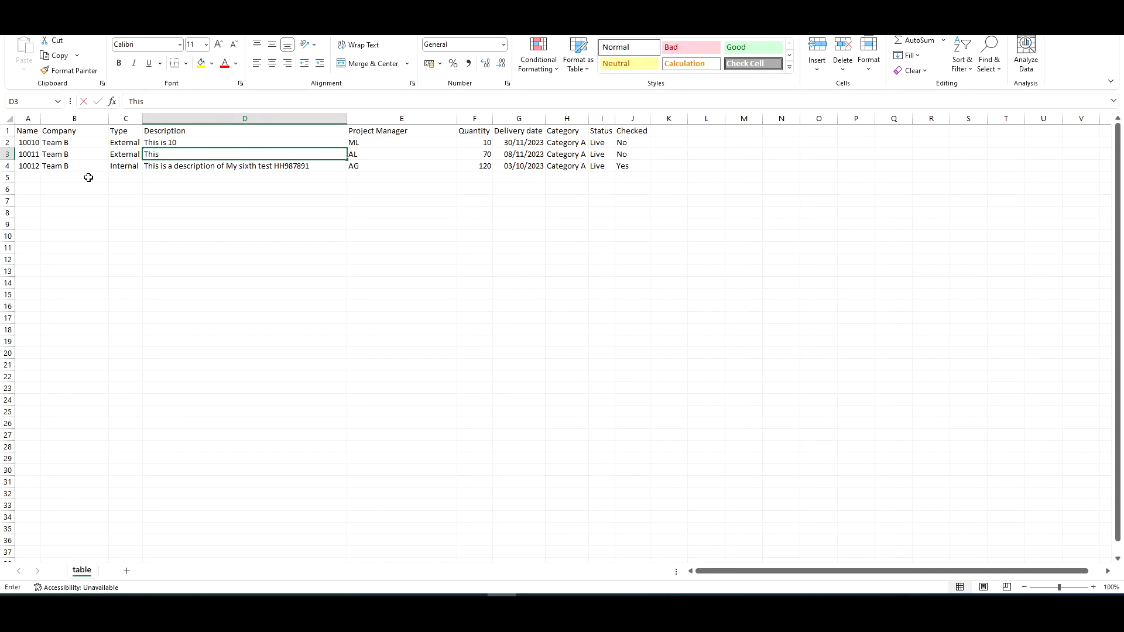
key("BackSpace")
type("11")
key("Return")
type("Thi")
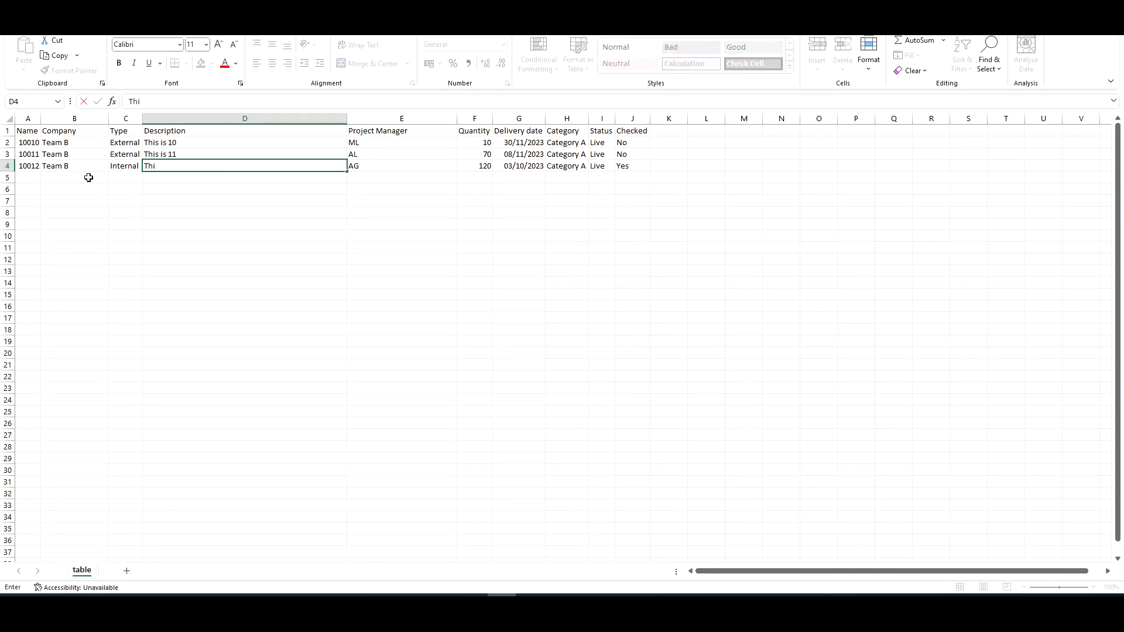
type("s is 12")
key("Return")
Set the Project Manager of all three projects to ML by copying and pasting.
key("Up")
key("Up")
key("Right")
key("Up")
key("ctrl+c")
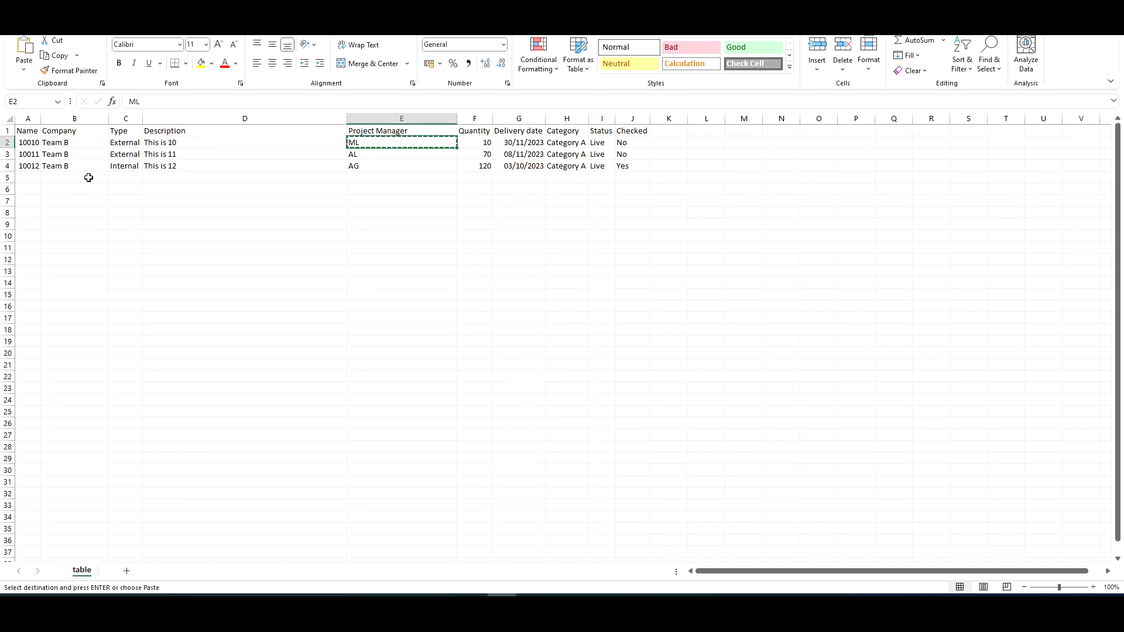
key("Down")
key("ctrl+v")
key("Down")
key("ctrl+v")
key("Escape")
Set the quantities of the three projects to 200, 300 and 400.
key("Up")
key("Up")
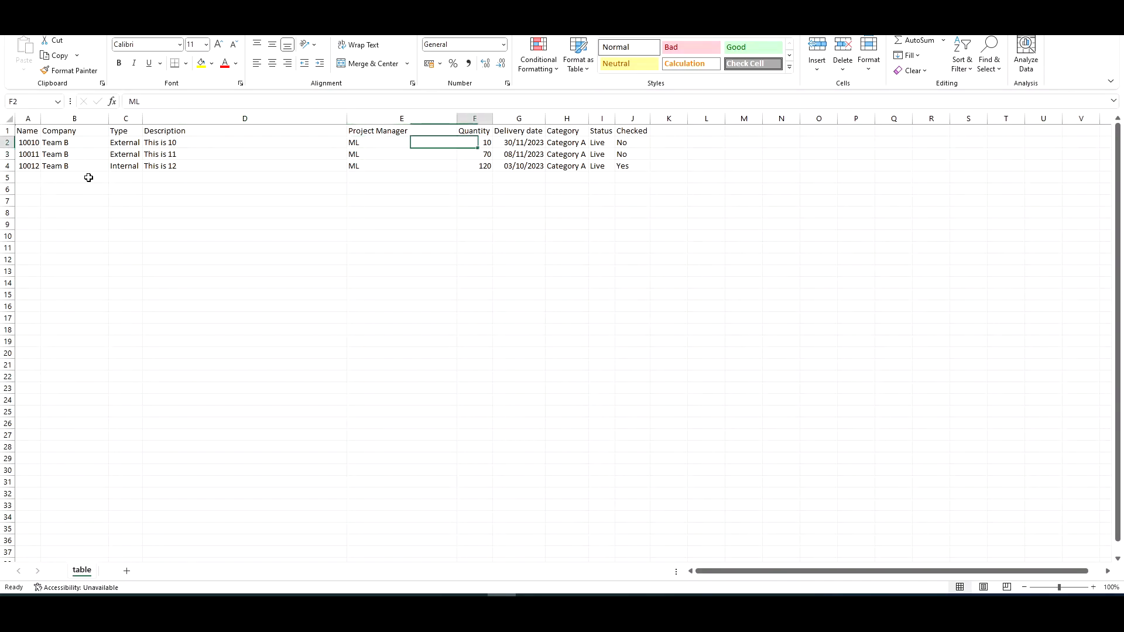
key("Right")
type("200")
key("Return")
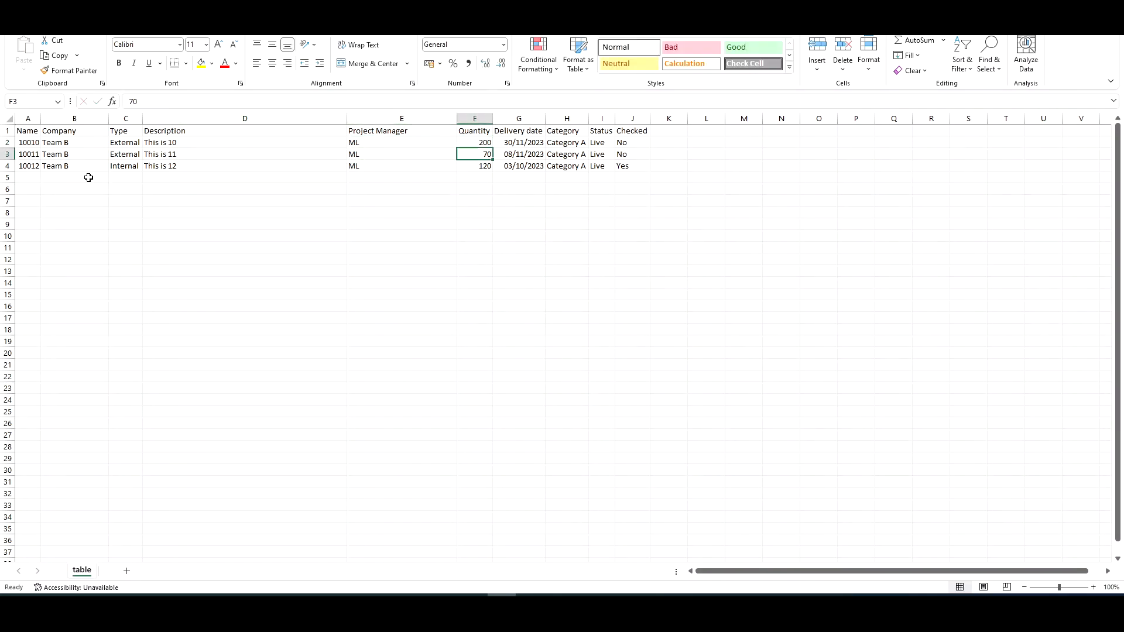
type("300")
key("Return")
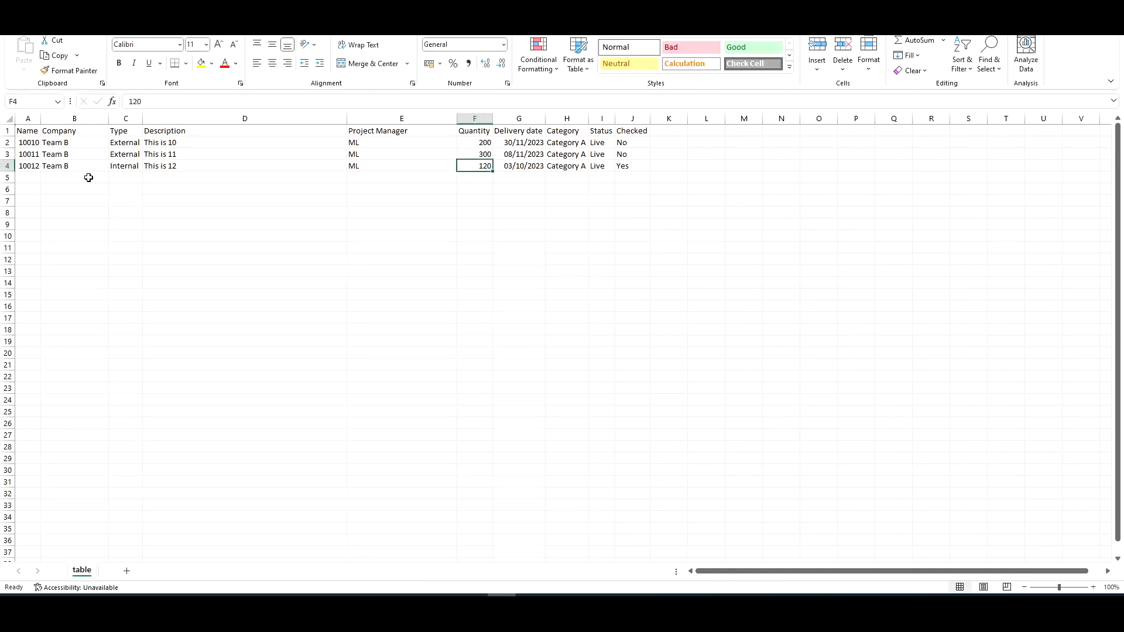
type("400")
key("Right")
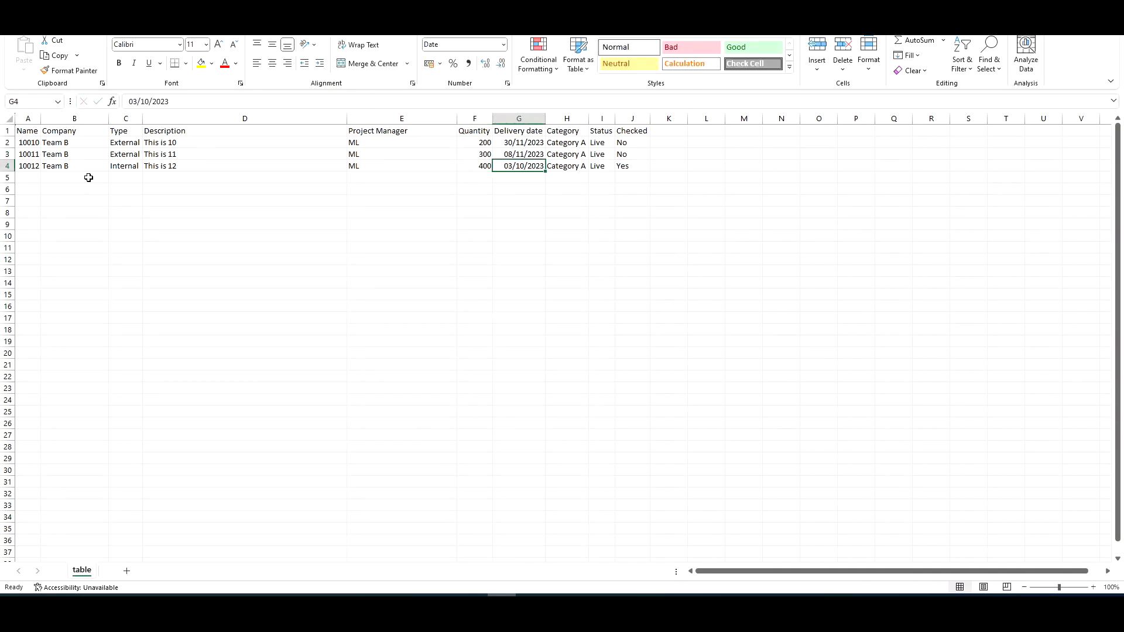
Set the Delivery date of all three projects to 01/01/2024.
key("Up")
key("Up")
type("1/")
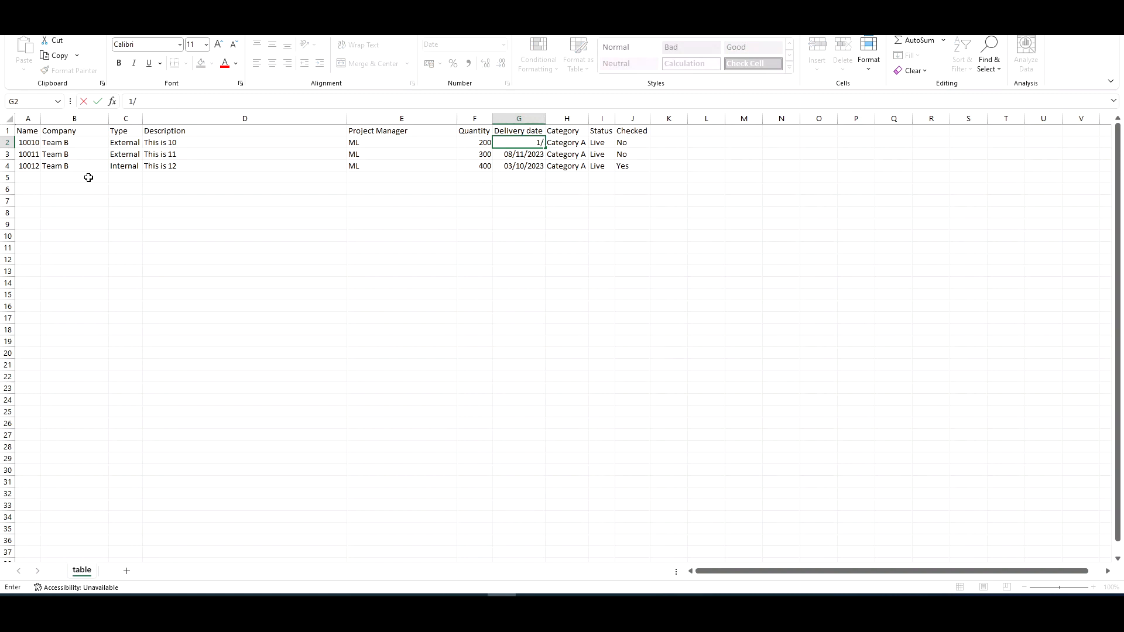
type("01/2024")
key("ctrl+Return")
key("ctrl+c")
key("Down")
key("shift+Down")
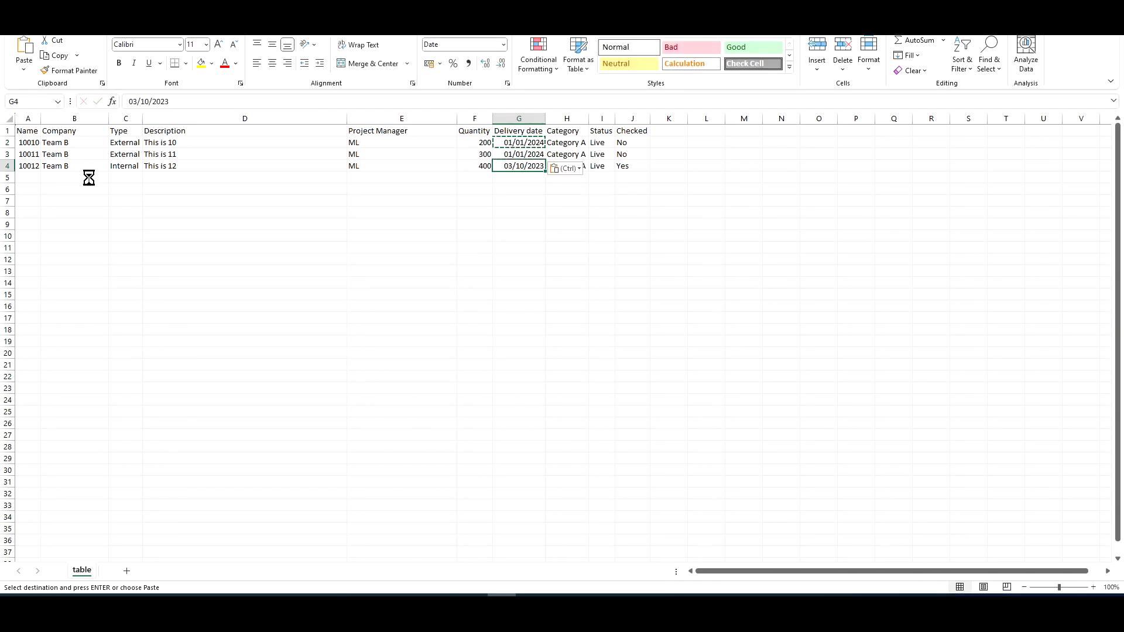
key("ctrl+v")
key("Up")
key("Right")
key("Escape")
Change the categories of projects 10011 and 10012 to Category B and Category C.
key("Down")
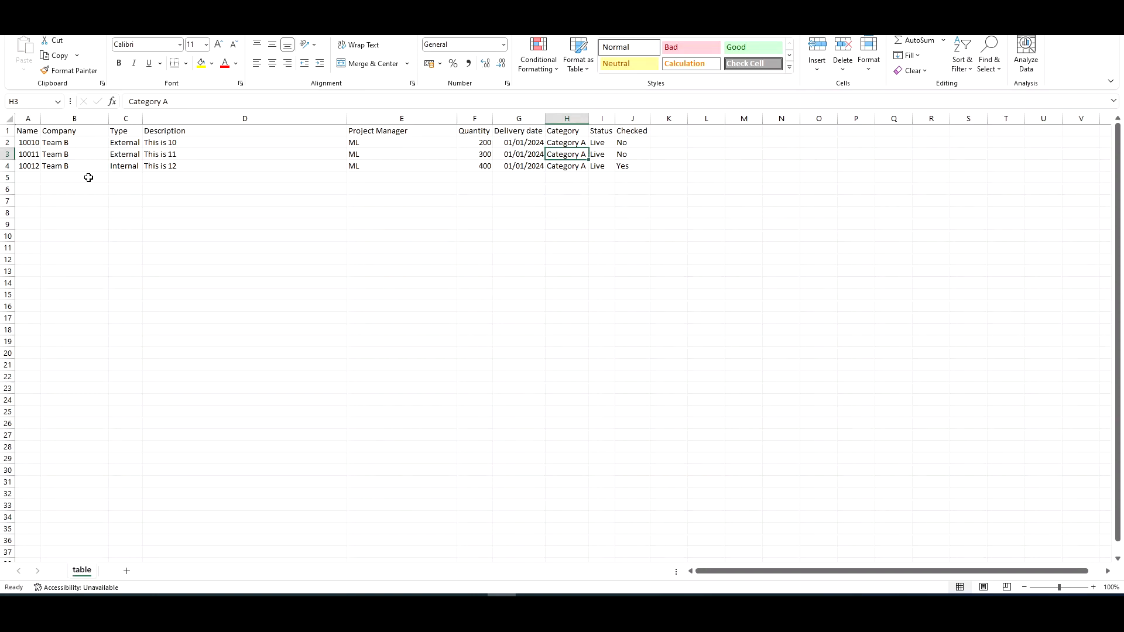
left_click(200, 101)
type("B")
key("Return")
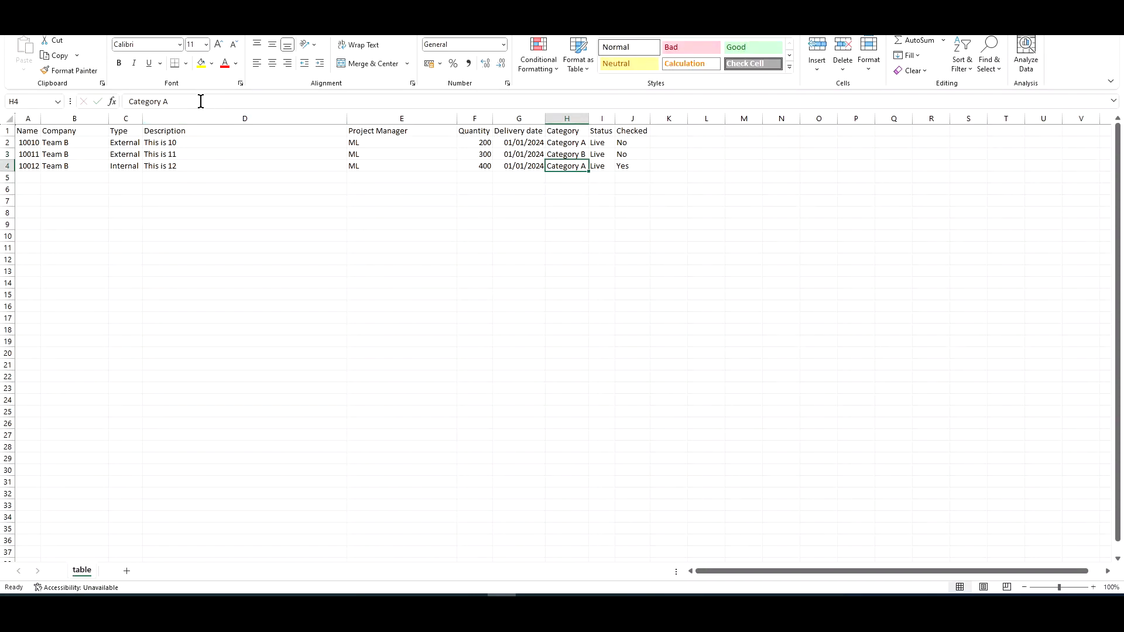
left_click(200, 102)
key("BackSpace")
type("C")
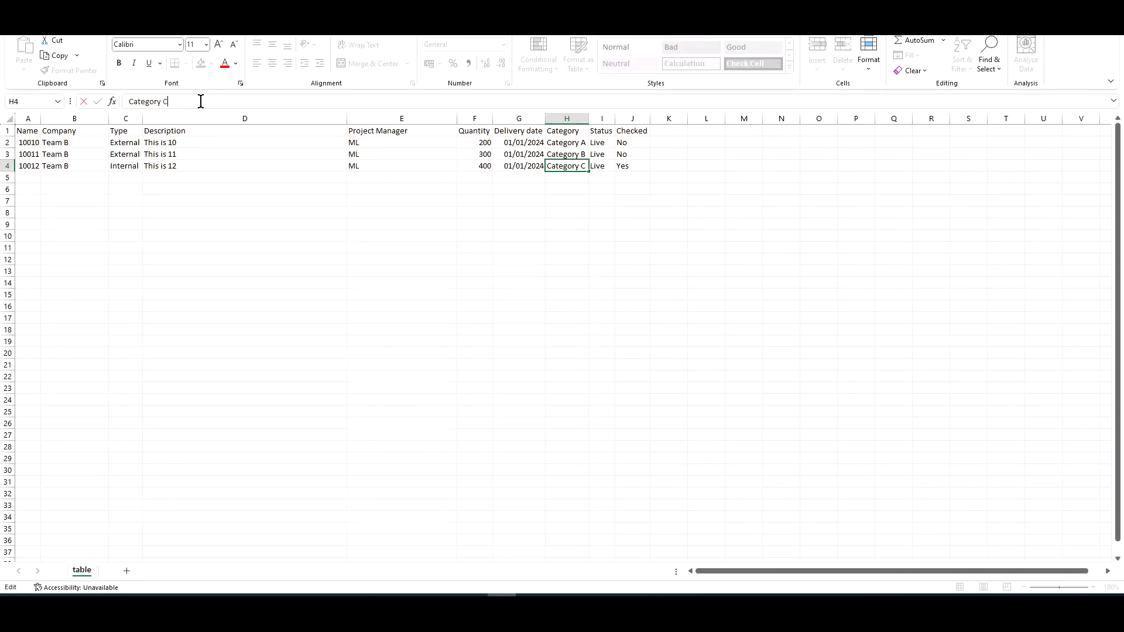
key("Return")
Set Checked to No for all three projects by copying and pasting.
key("Up")
key("Up")
key("Right")
key("Up")
key("Down")
key("Down")
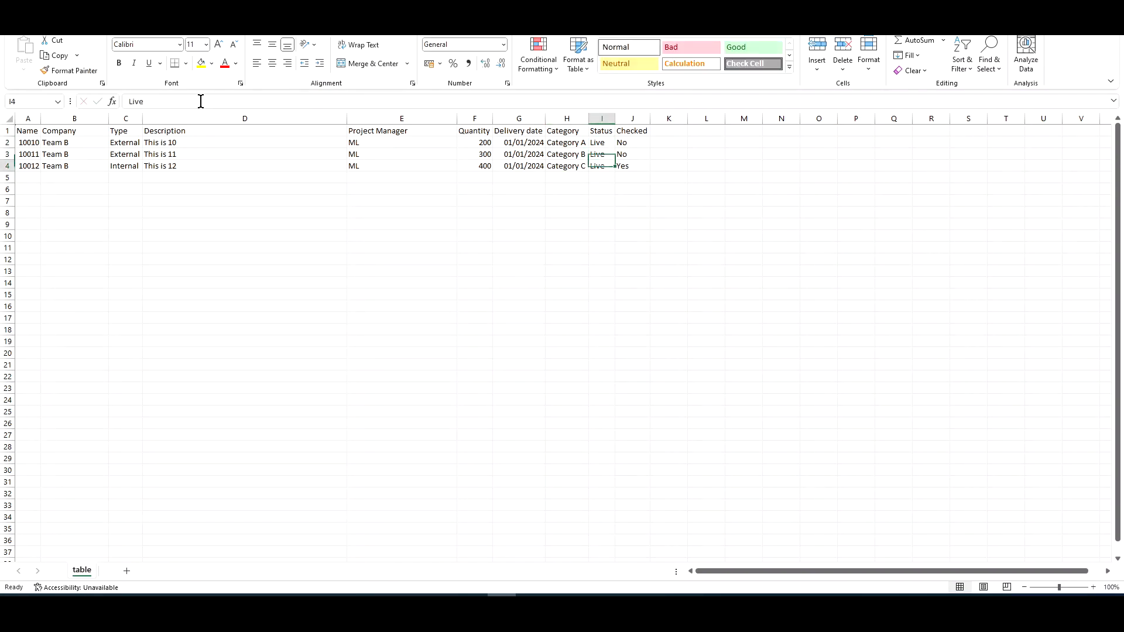
key("Up")
key("Right")
key("Up")
key("ctrl+c")
key("Down")
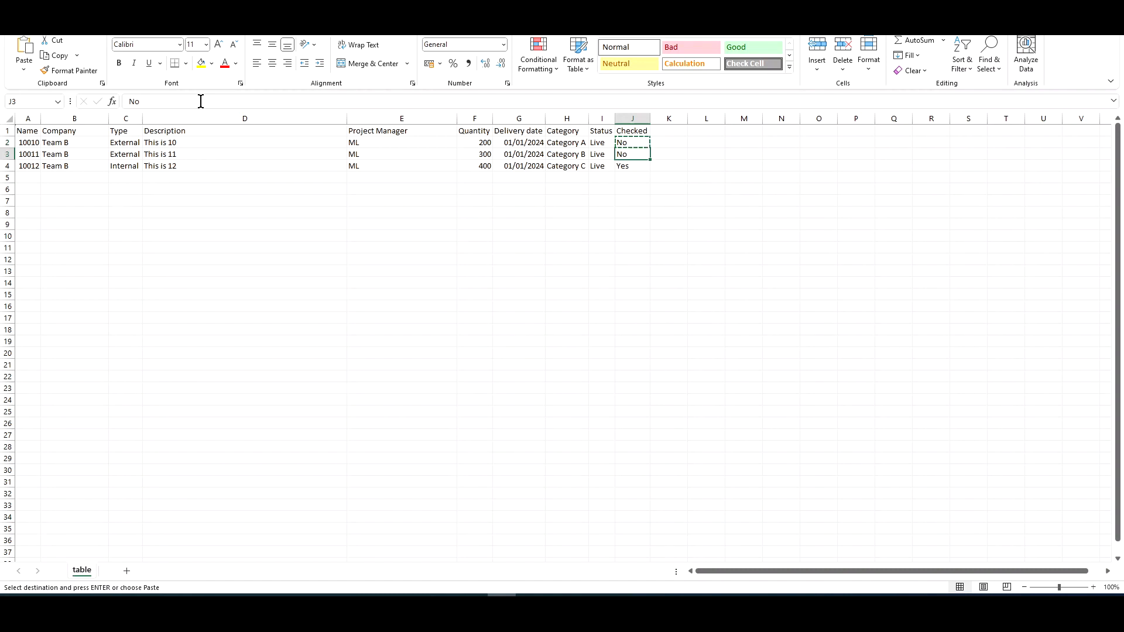
key("ctrl+v")
key("Down")
key("ctrl+v")
key("Escape")
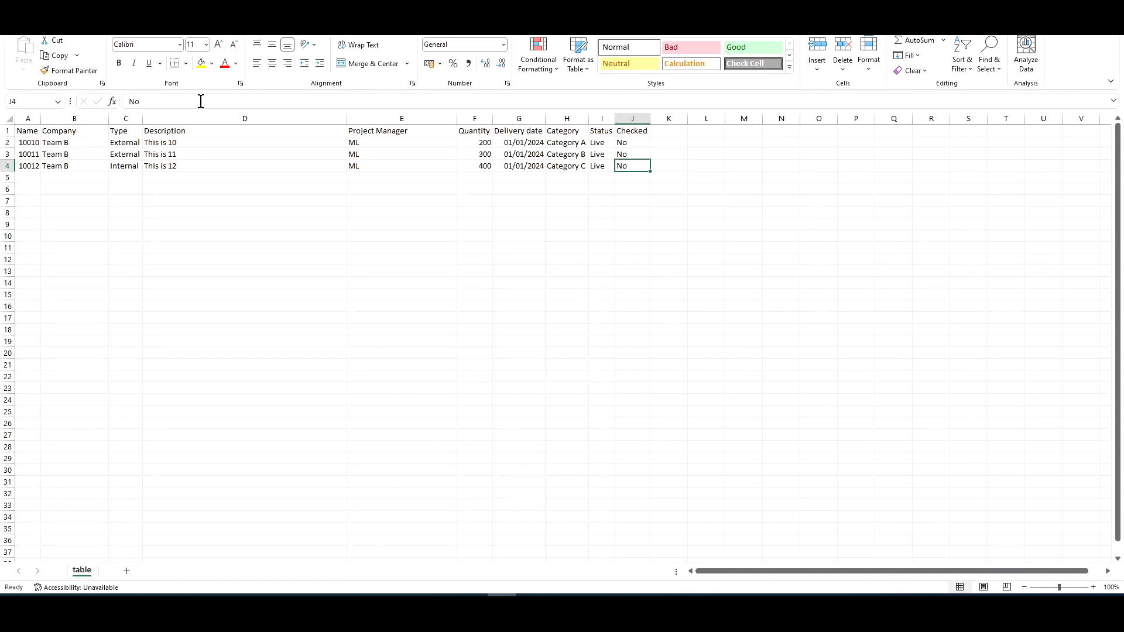
Review the edited project rows column by column.
key("Left")
key("Left")
key("Left")
key("Left")
key("Left")
key("Left")
key("Left")
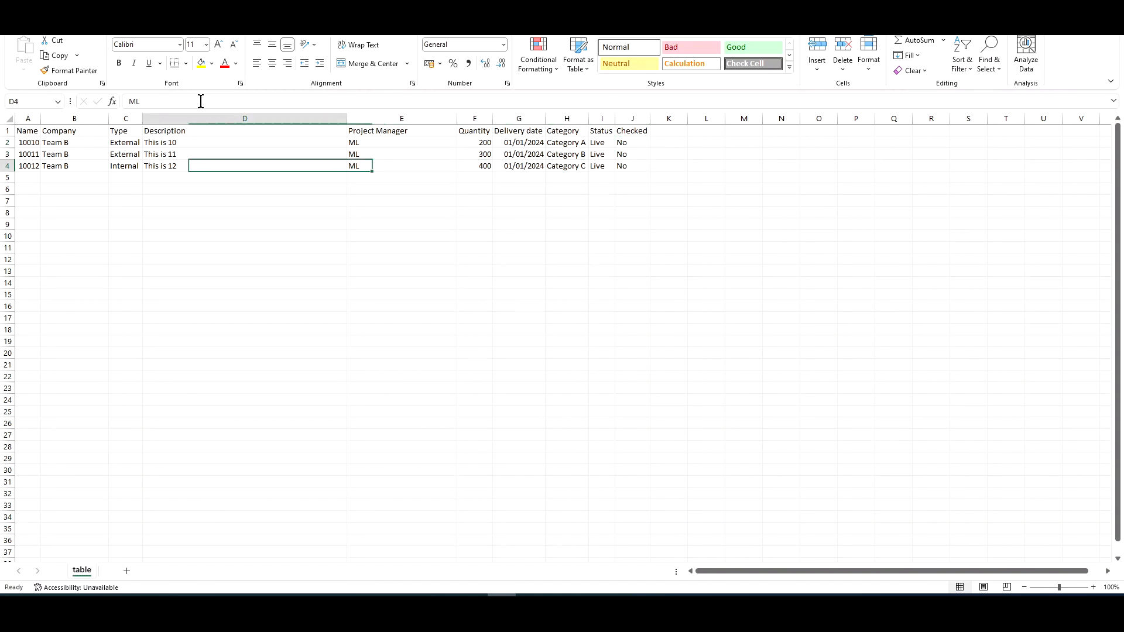
left_click(97, 179)
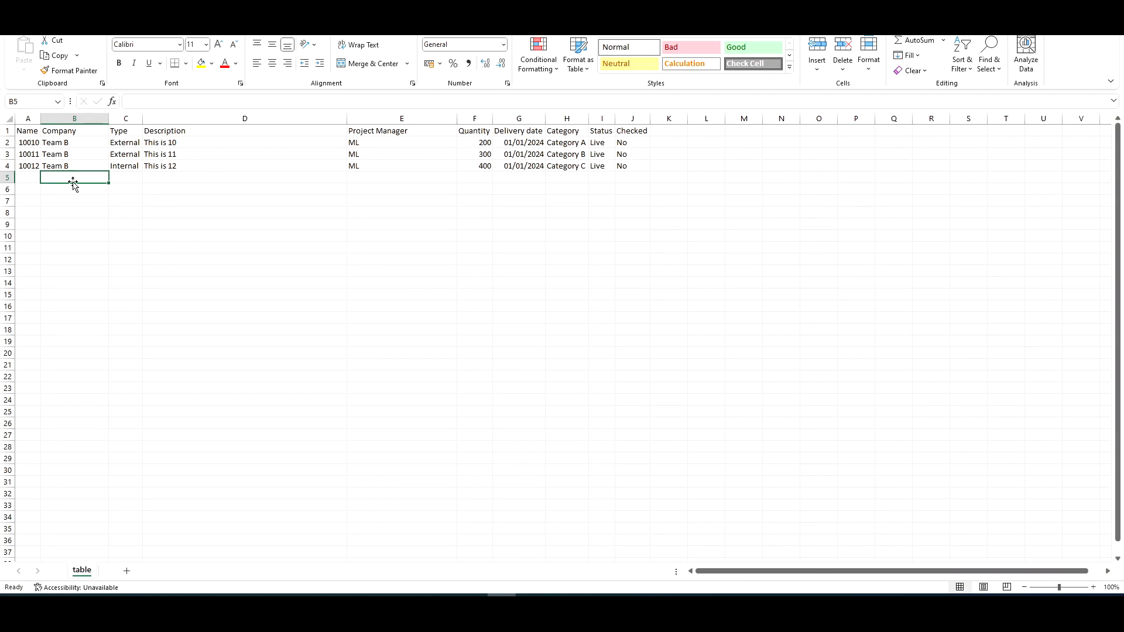
left_click(392, 178)
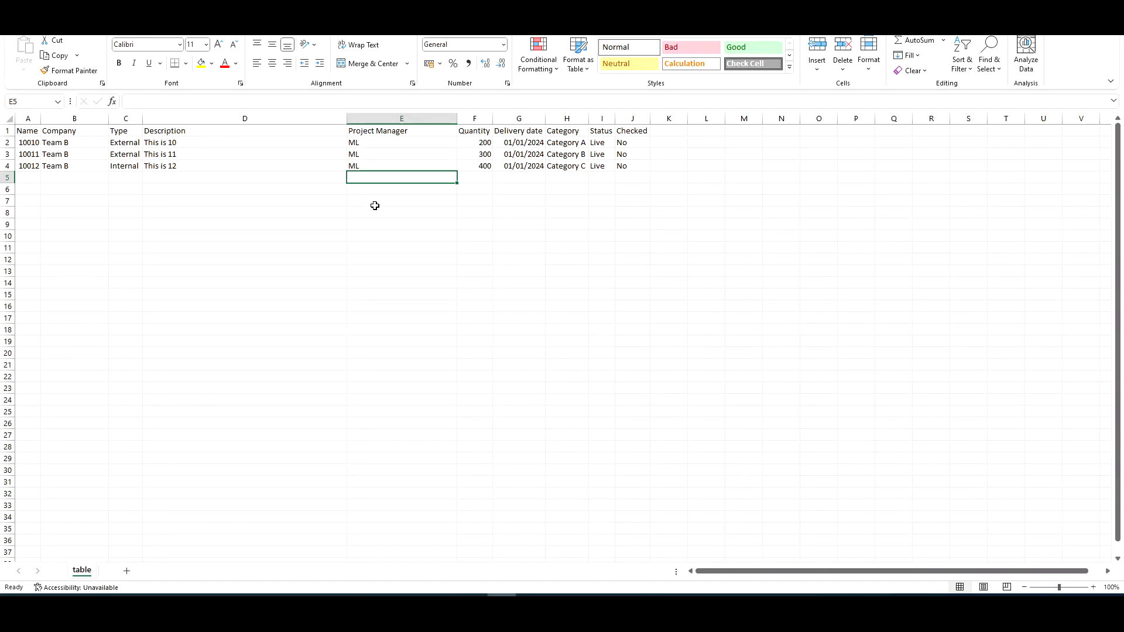
key("Right")
key("Right")
key("Right")
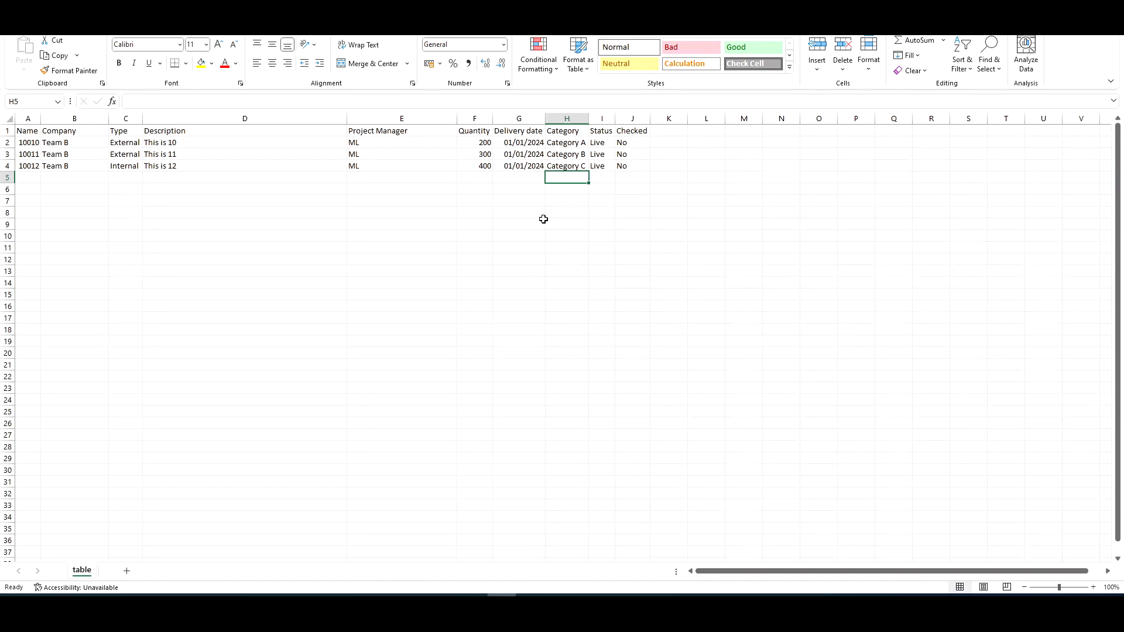
left_click(594, 176)
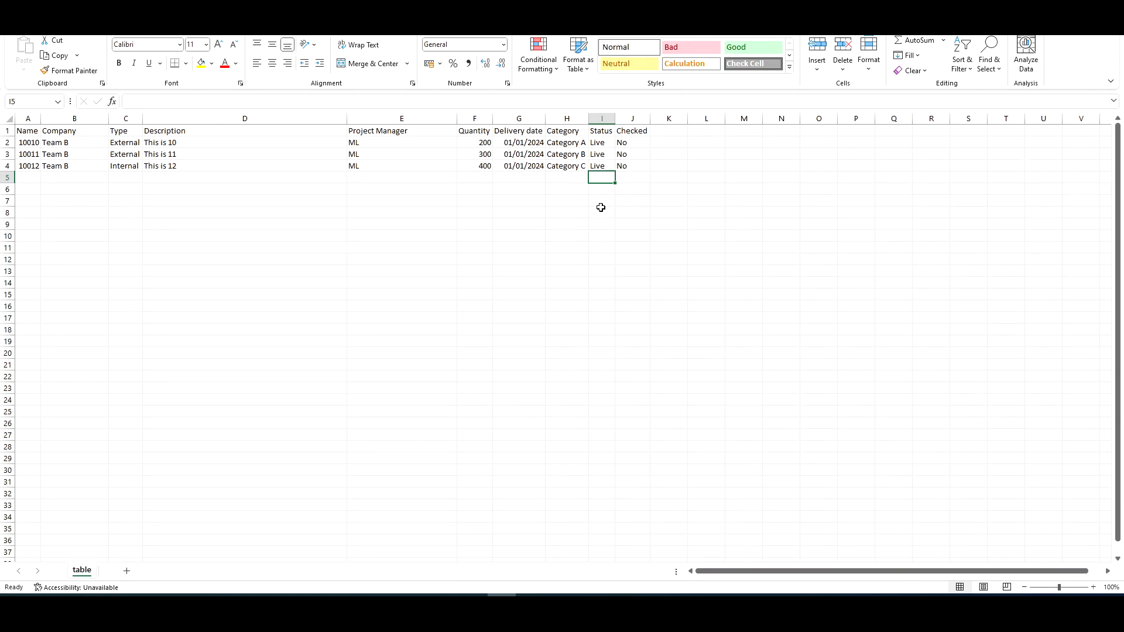
left_click(634, 177)
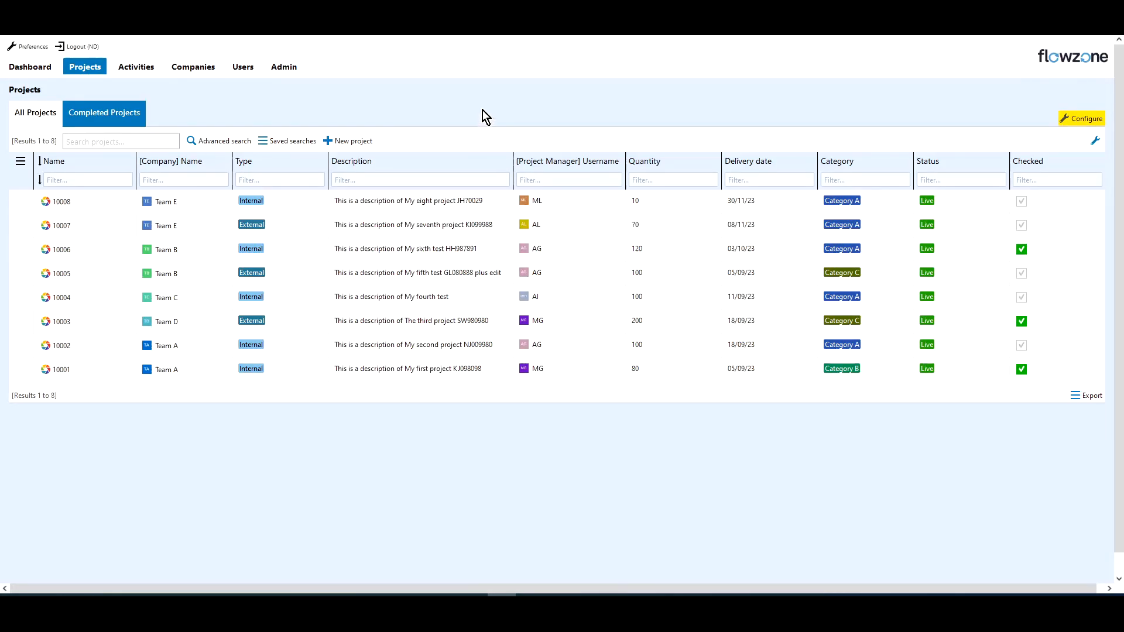
Open the Import projects CSV dialog from the Flowzone new project page.
left_click(353, 140)
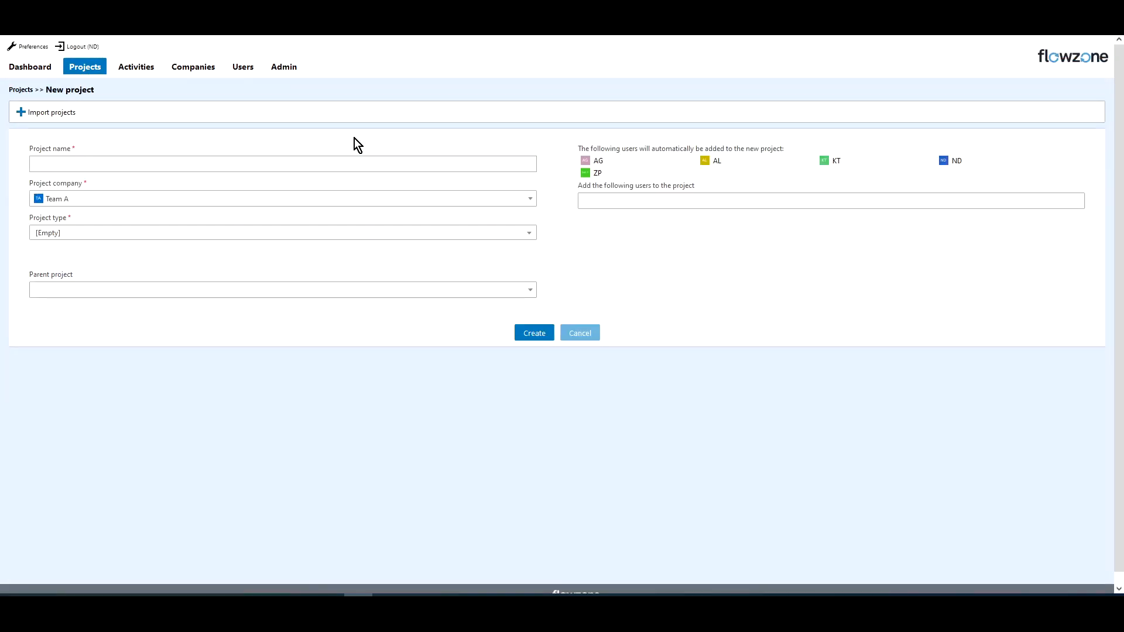
left_click(68, 112)
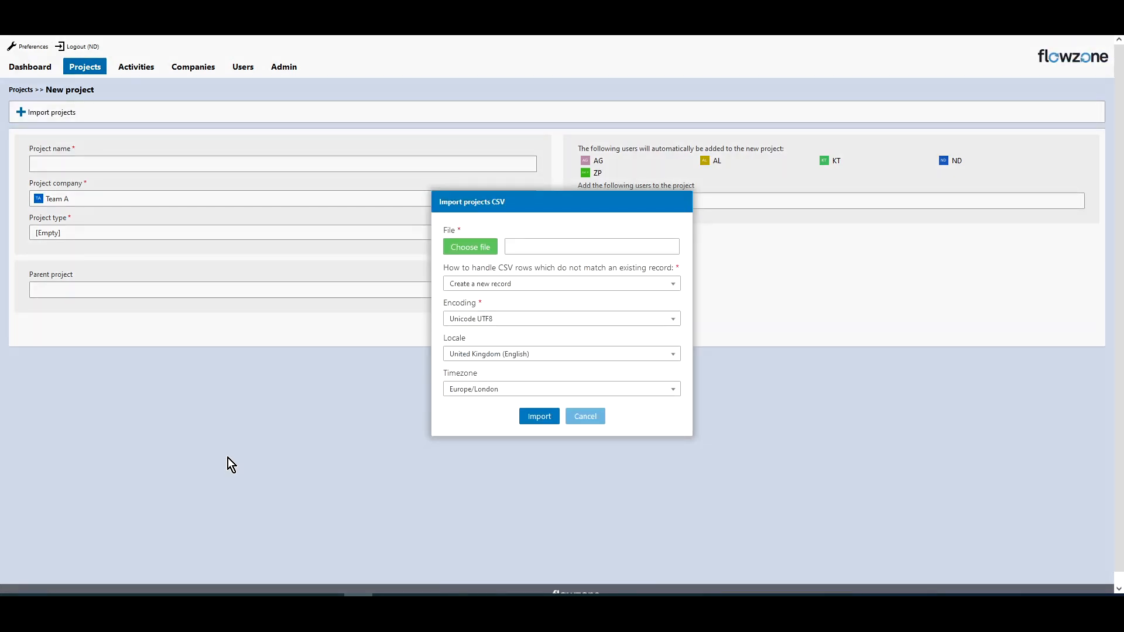
left_click(129, 596)
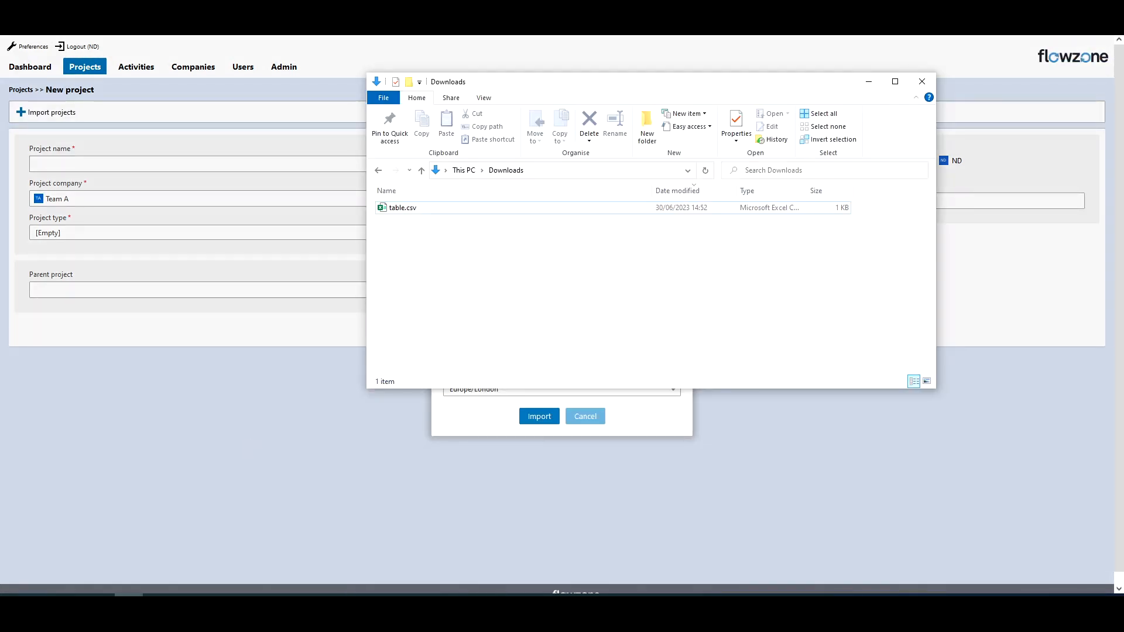
Drop table.csv from the Downloads folder onto the file field and import it.
left_click_drag(553, 87, 912, 160)
left_click(768, 283)
left_click_drag(767, 282, 489, 246)
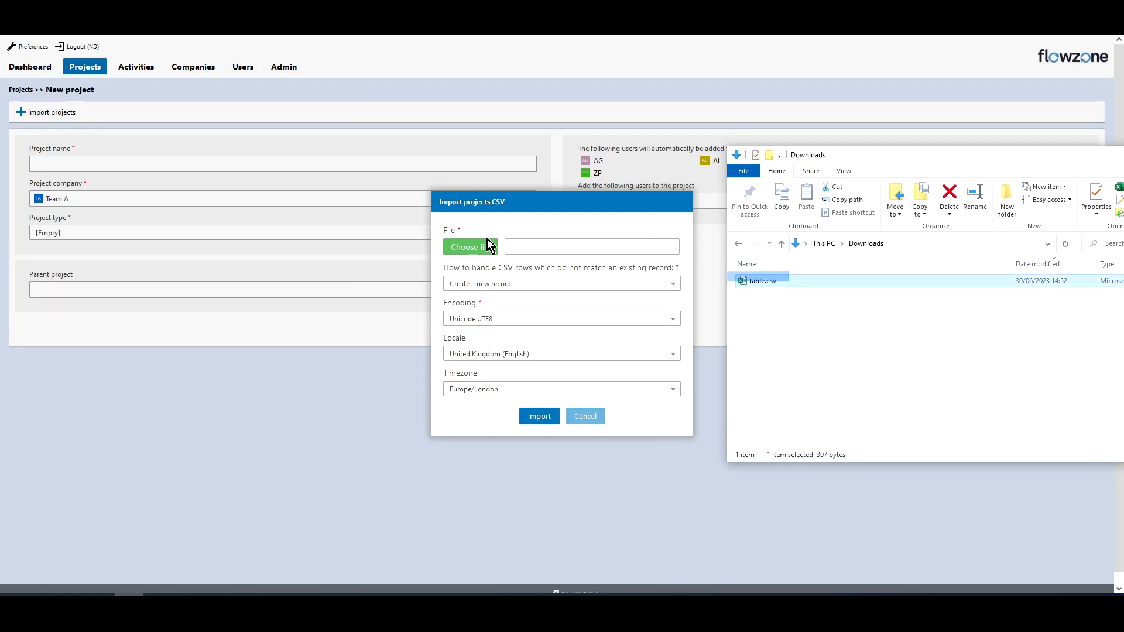
left_click_drag(769, 285, 494, 248)
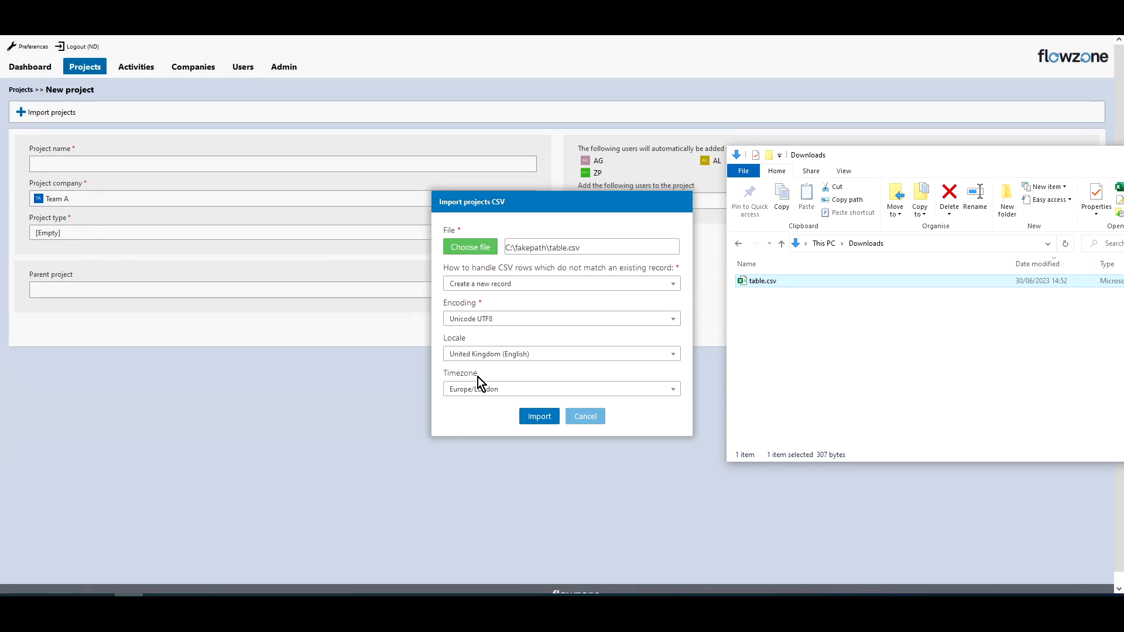
left_click(535, 417)
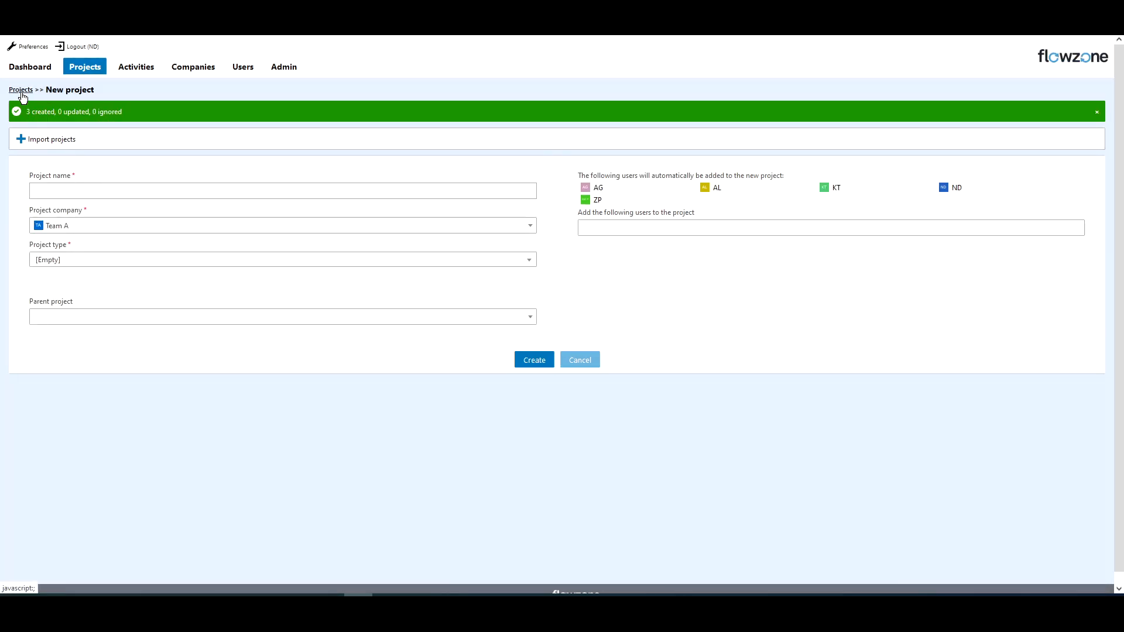
Return to the projects list to check the imported projects.
left_click(22, 91)
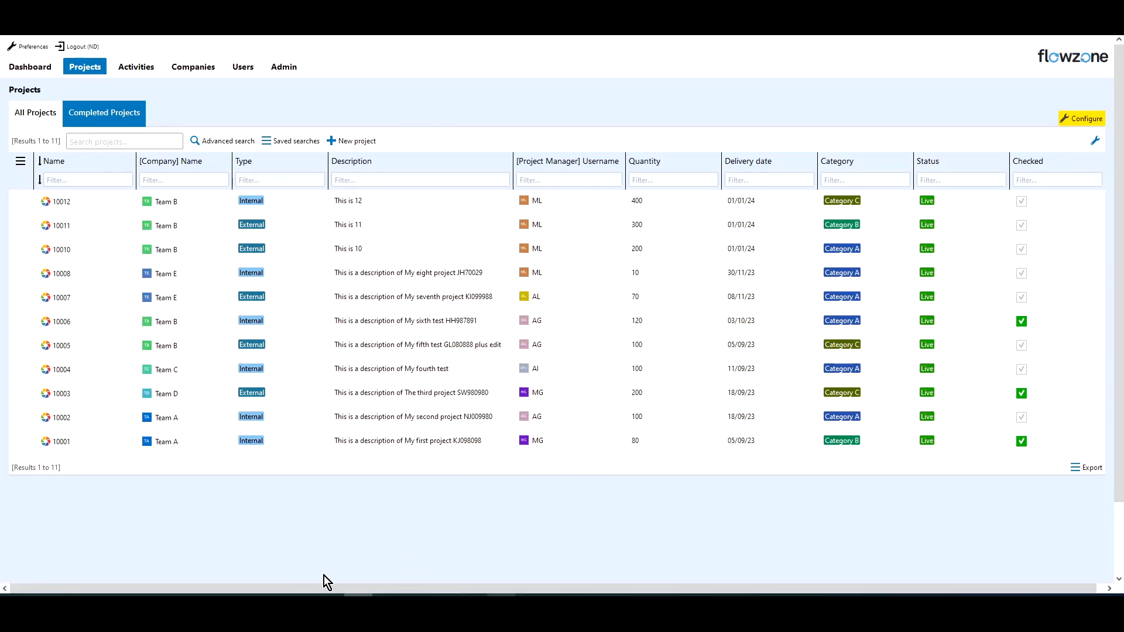
left_click_drag(189, 290, 402, 324)
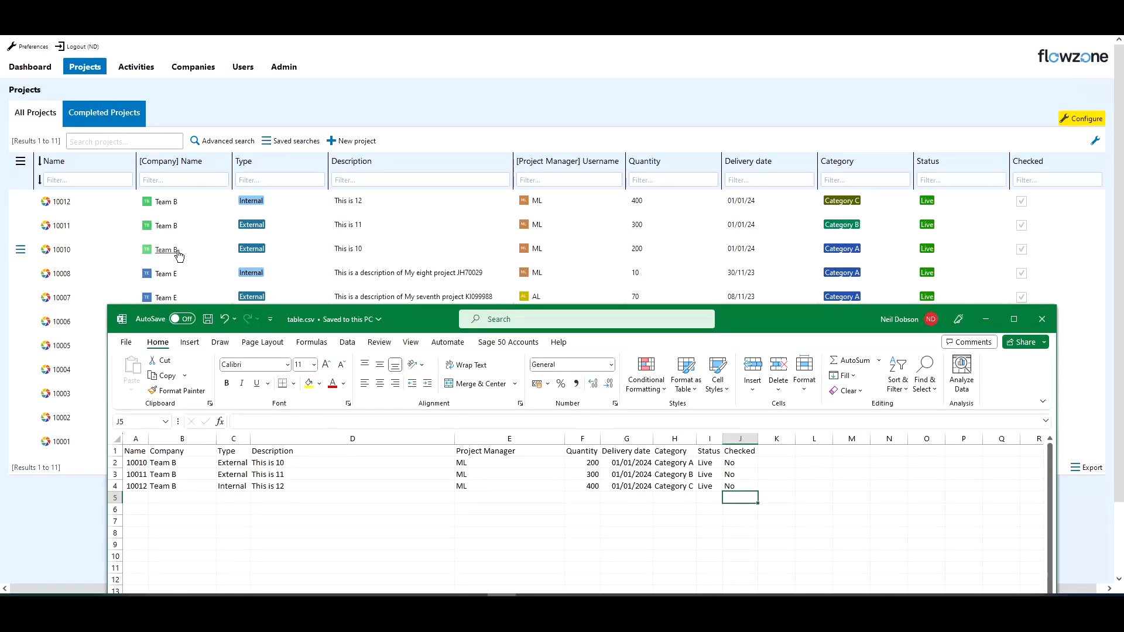